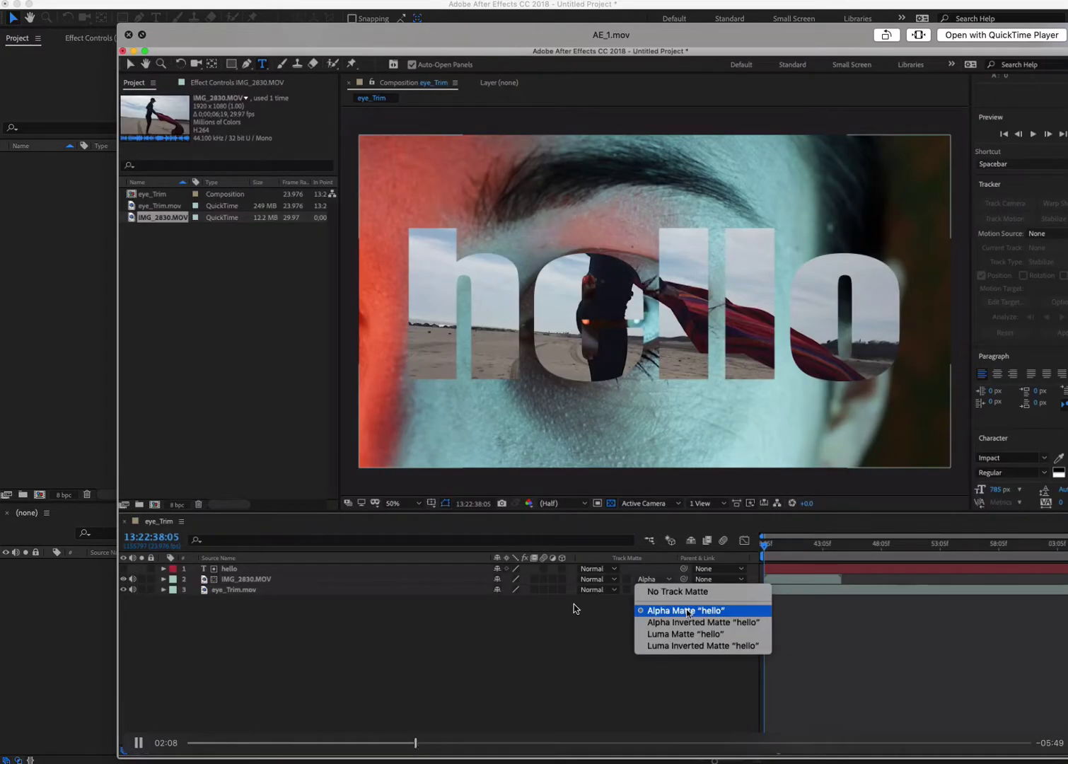
# - Create a new composition from the footage file IMG_2830.MOV, finding it with a search for "img"
pyautogui.click(279, 247)
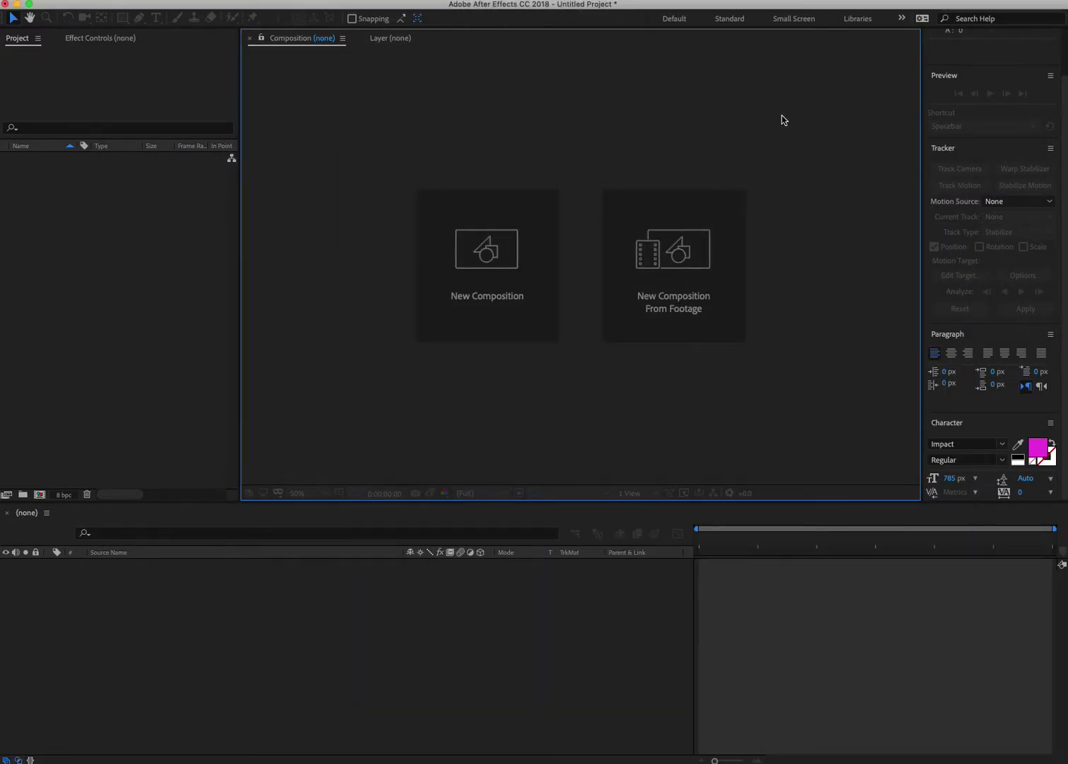
pyautogui.click(676, 256)
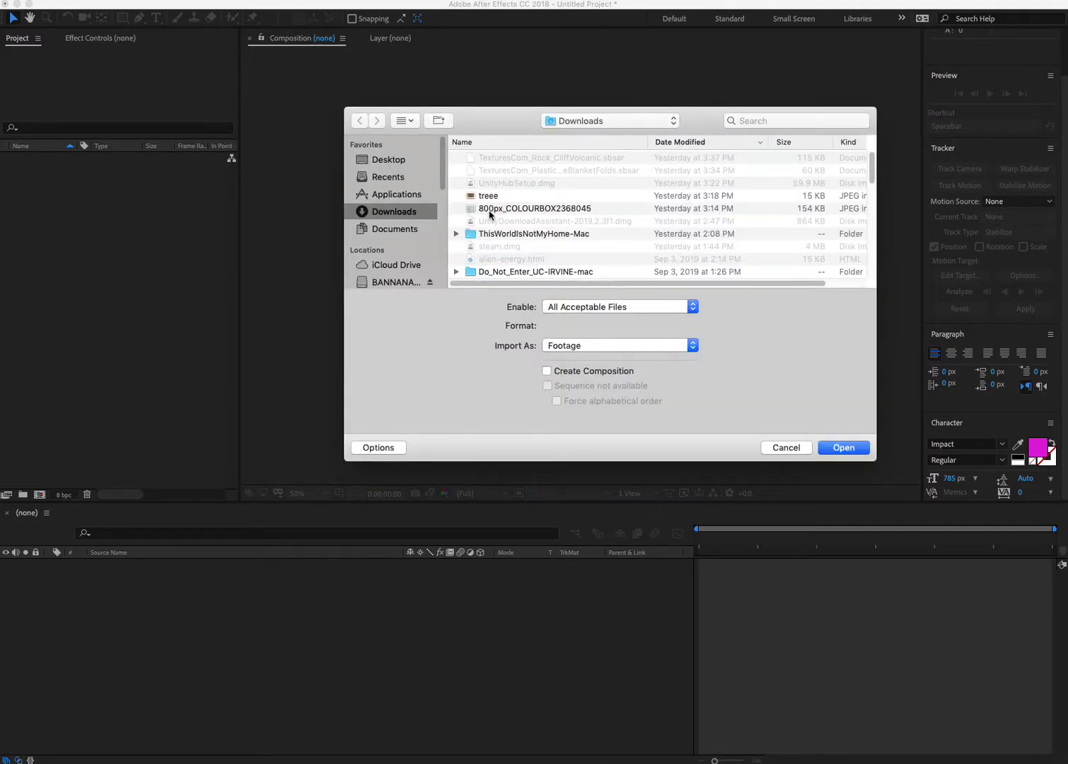
pyautogui.click(782, 123)
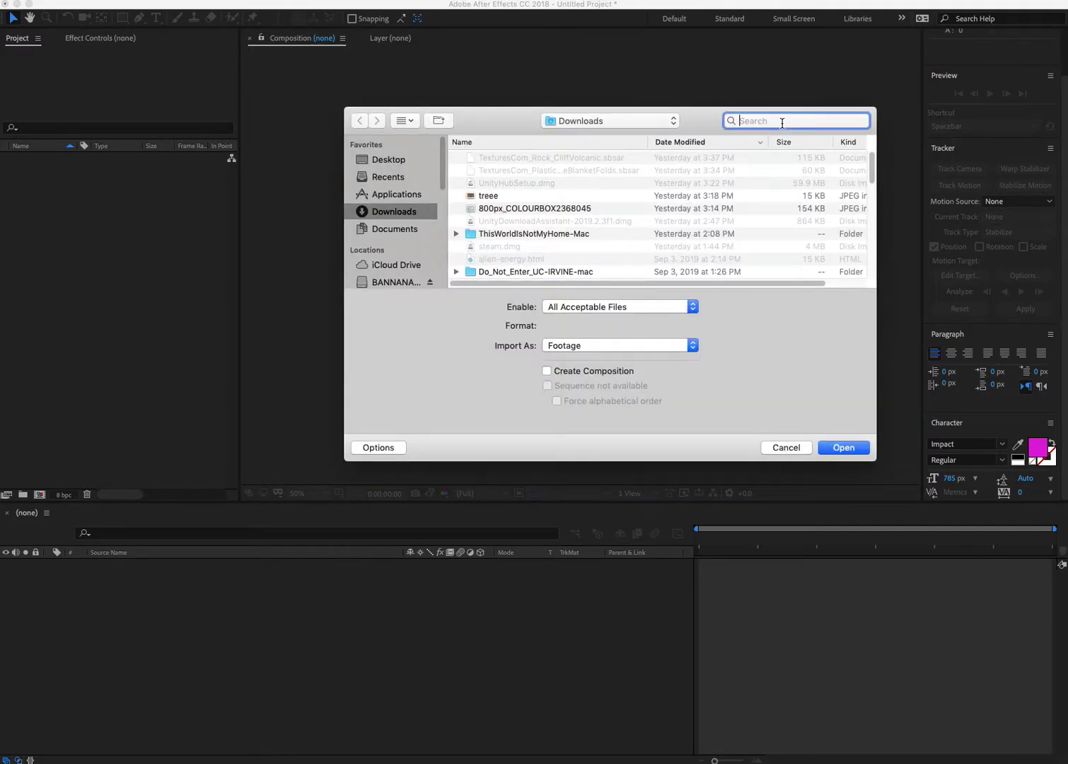
pyautogui.write('img')
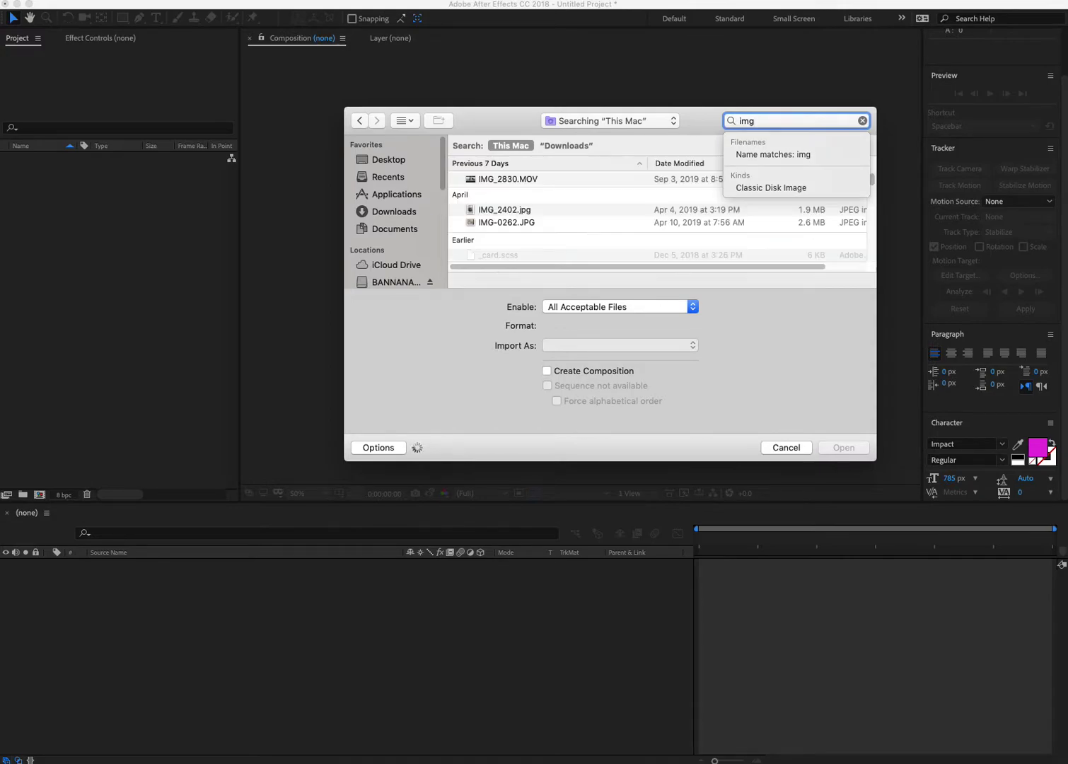
pyautogui.click(496, 179)
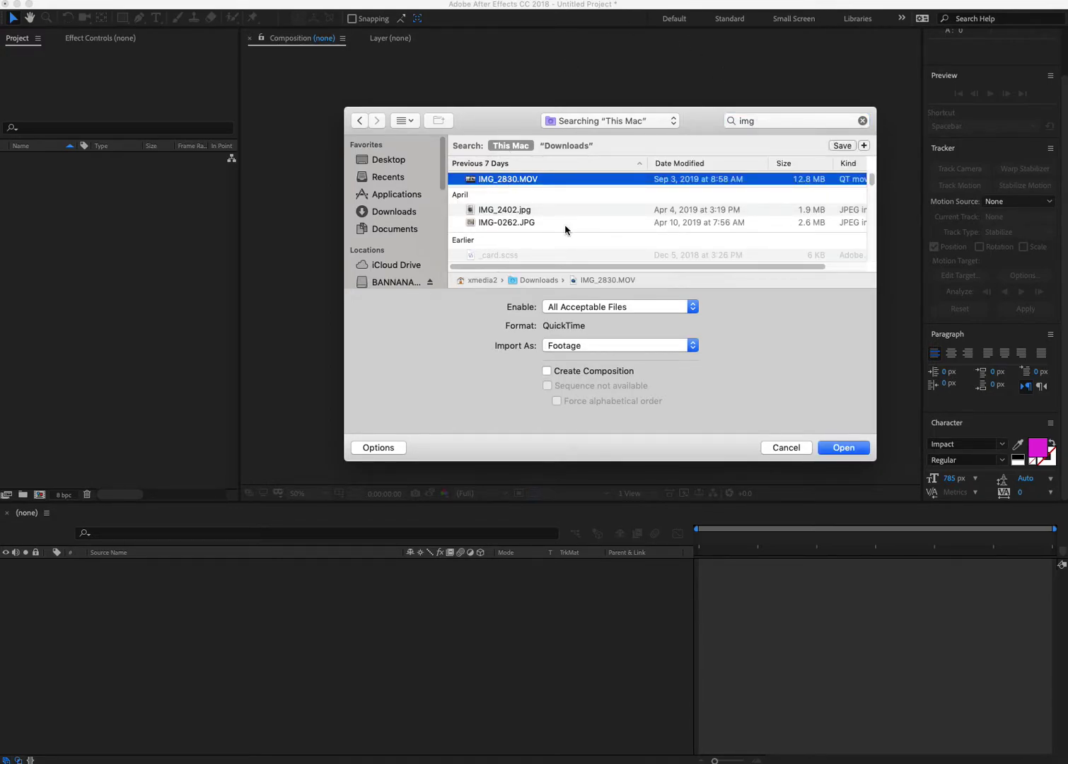
pyautogui.click(843, 447)
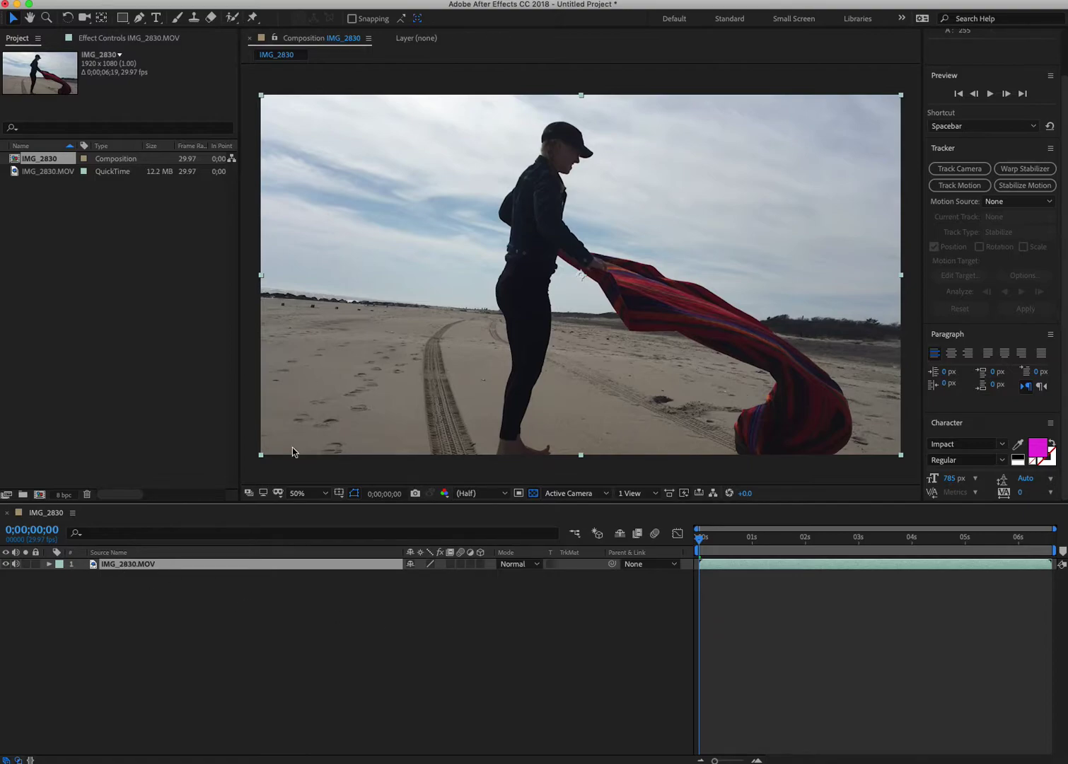
# - Open the IMG_2830.MOV layer in its own viewer, and return to the composition view
pyautogui.doubleClick(142, 565)
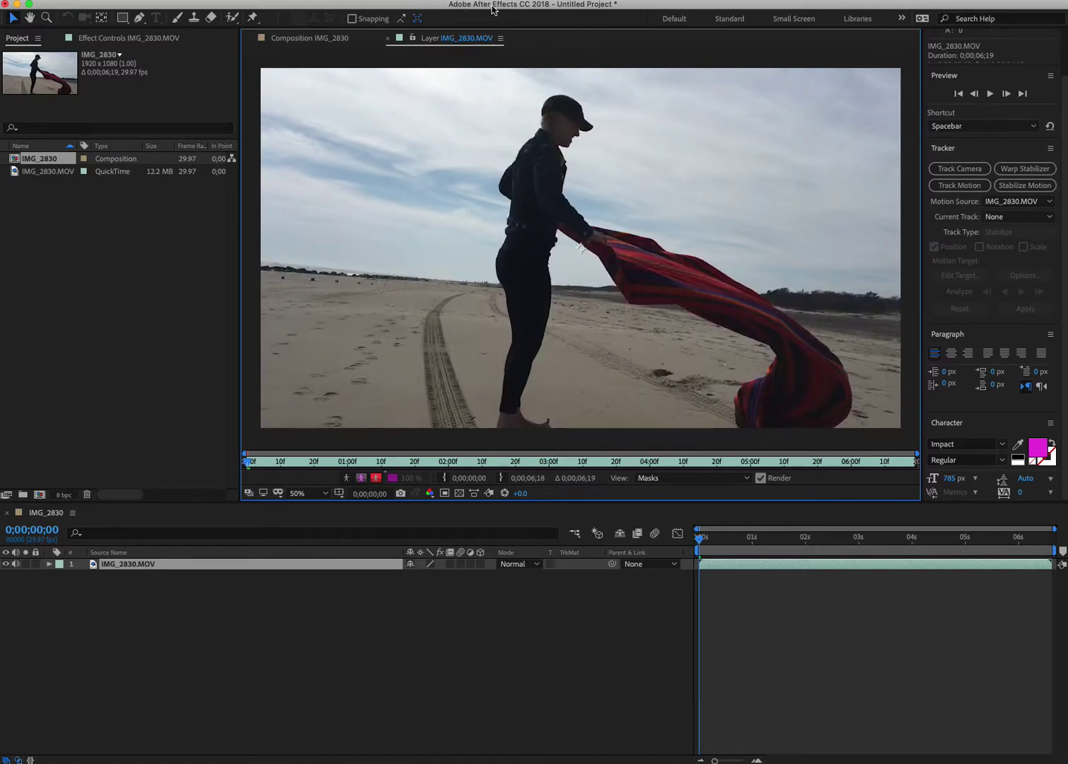
pyautogui.click(314, 41)
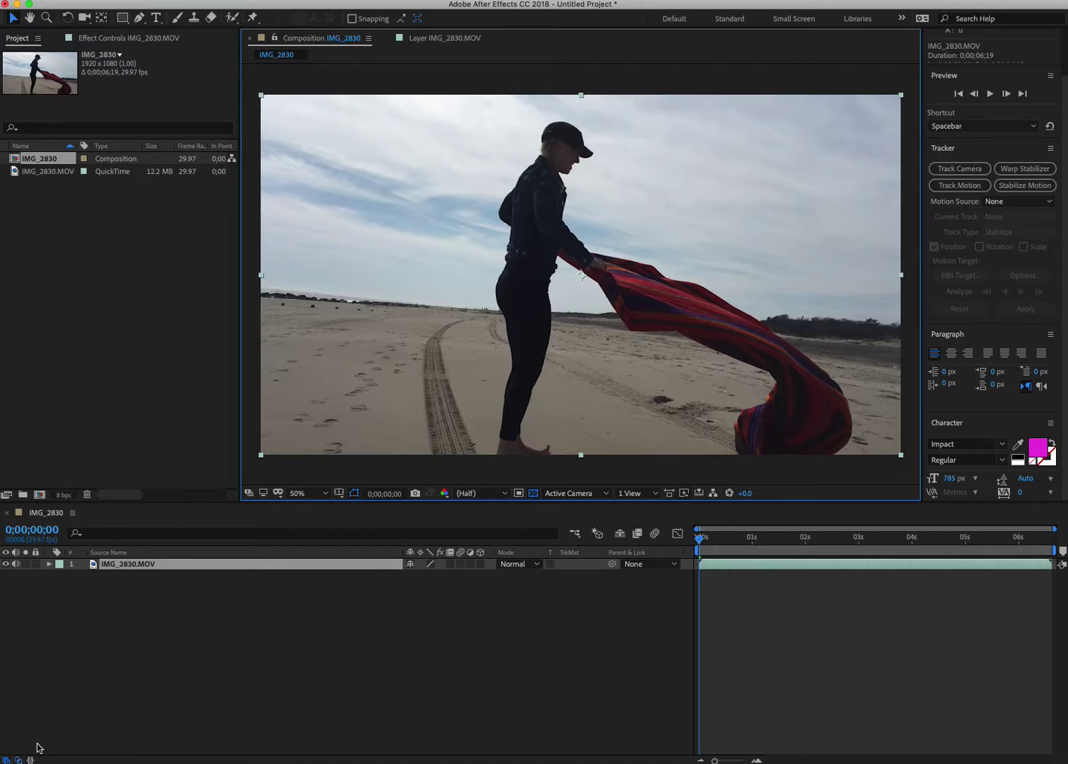
# - Rename the IMG_2830 composition as roto_comp
pyautogui.click(48, 163)
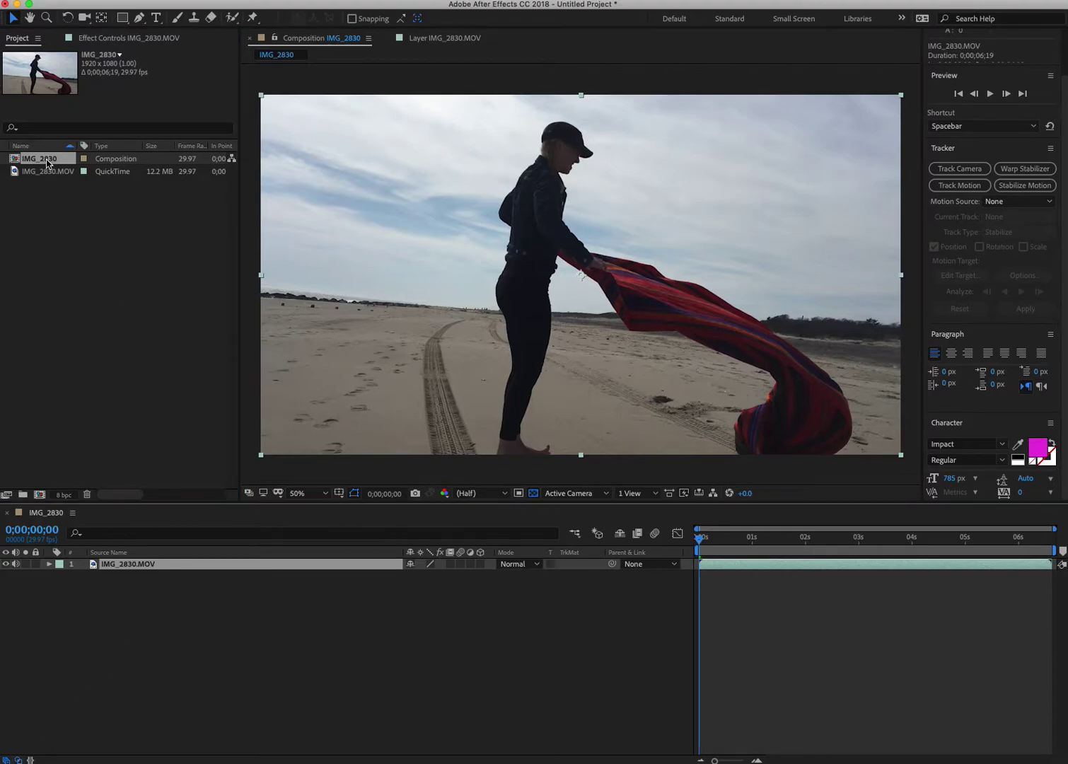
pyautogui.rightClick(46, 162)
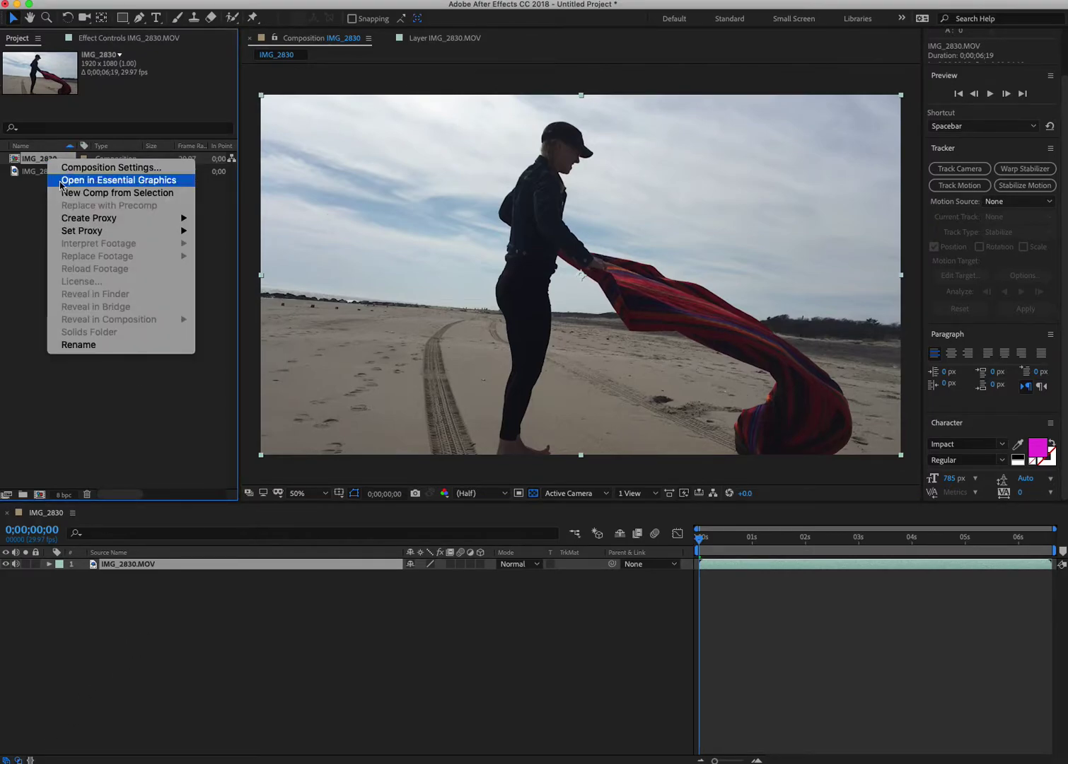
pyautogui.click(78, 345)
pyautogui.write('roto_comp')
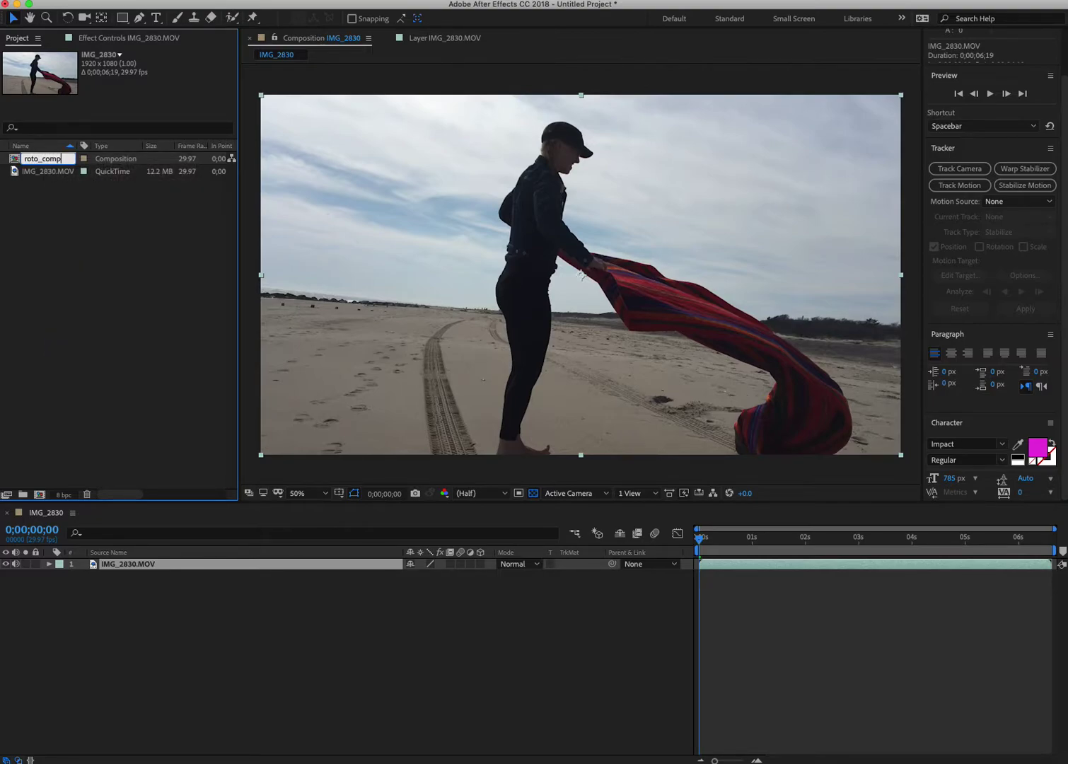
pyautogui.click(63, 185)
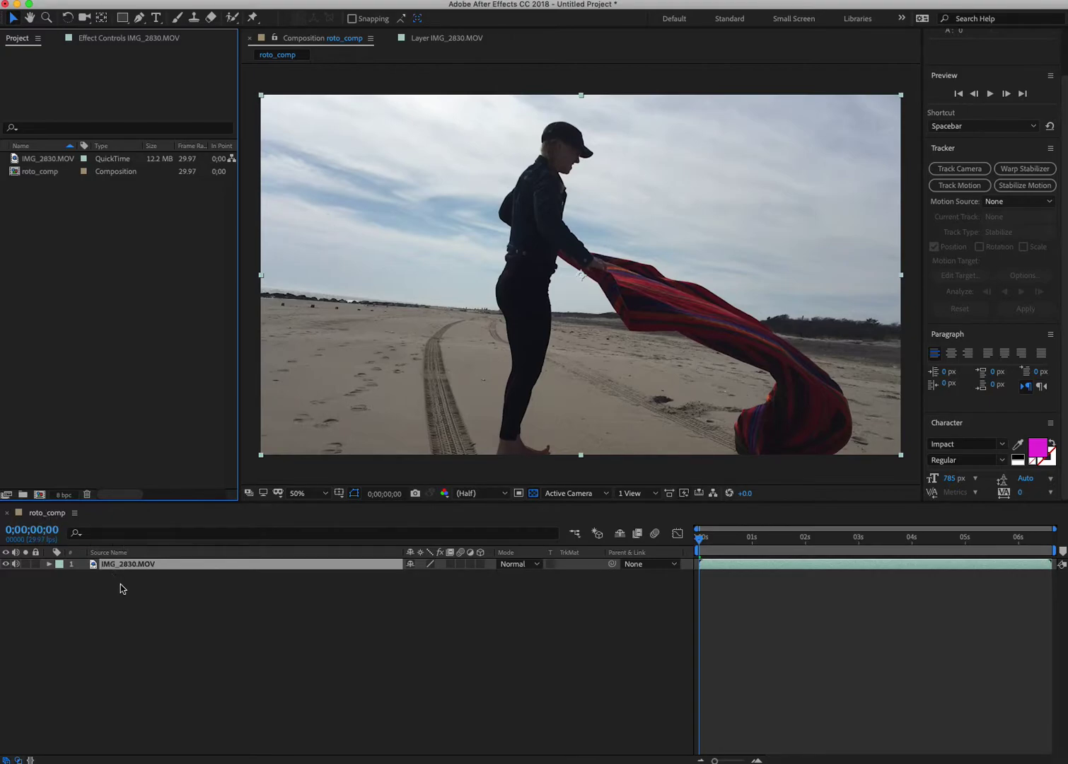
# - In the layer view, mark the person, the feet and the red blanket as foreground with the Roto Brush on the first frame
pyautogui.click(442, 41)
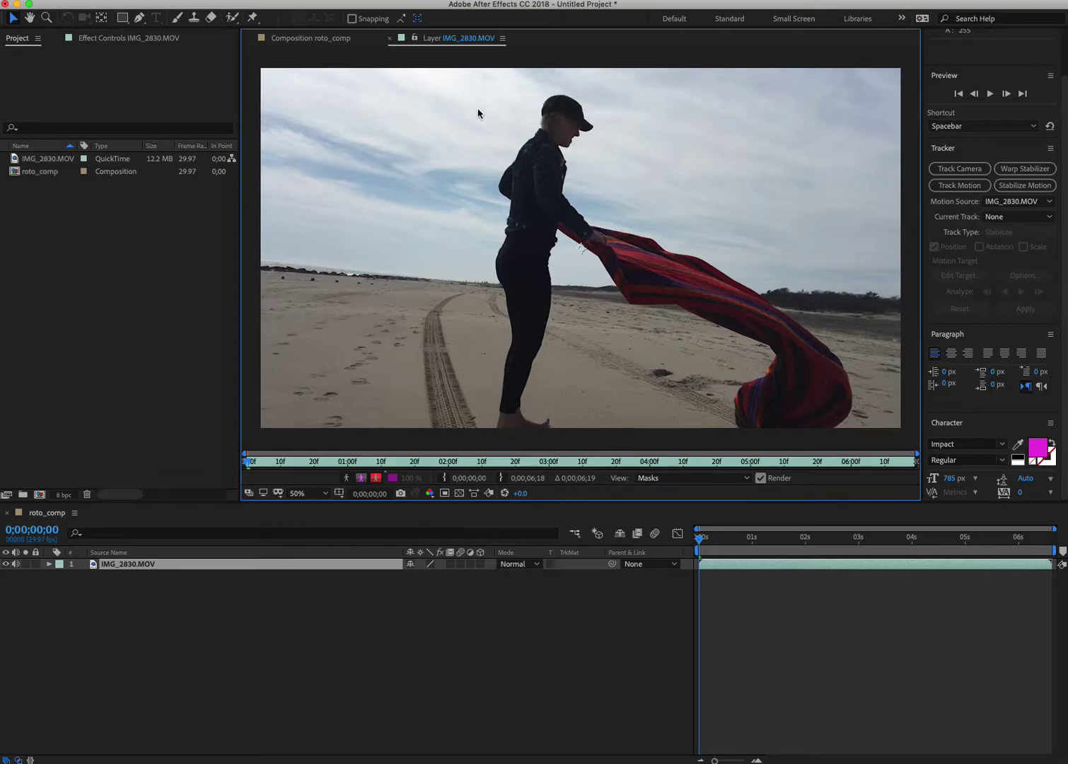
pyautogui.click(232, 18)
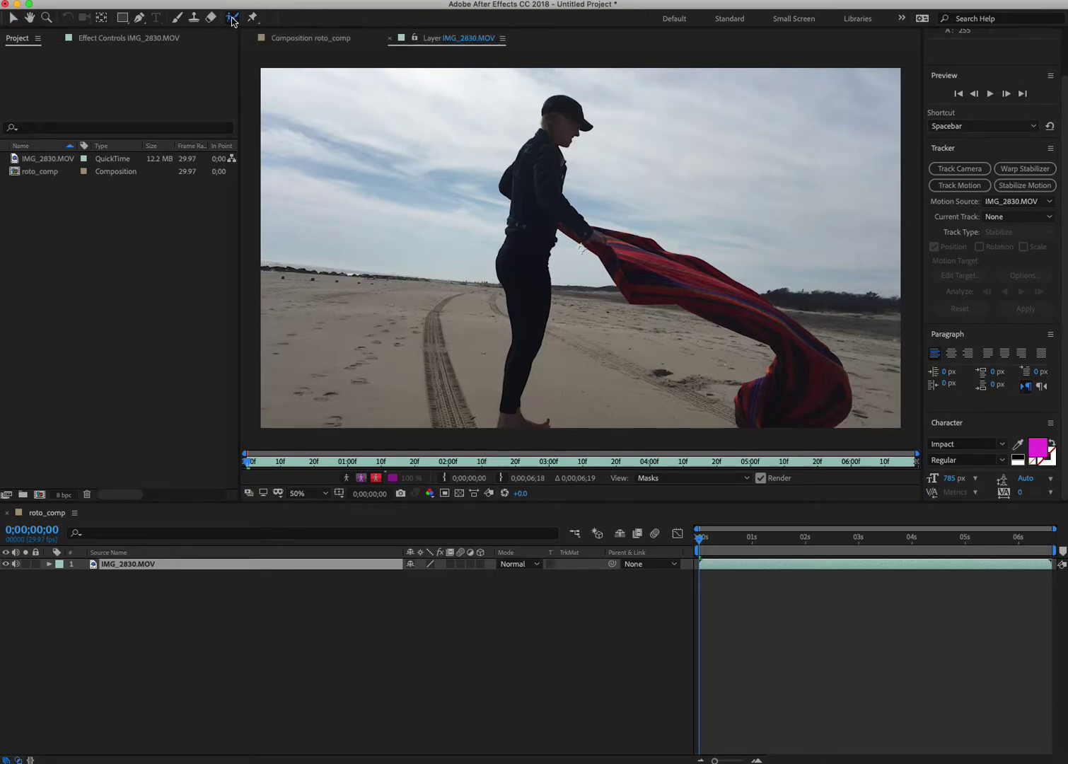
pyautogui.click(232, 20)
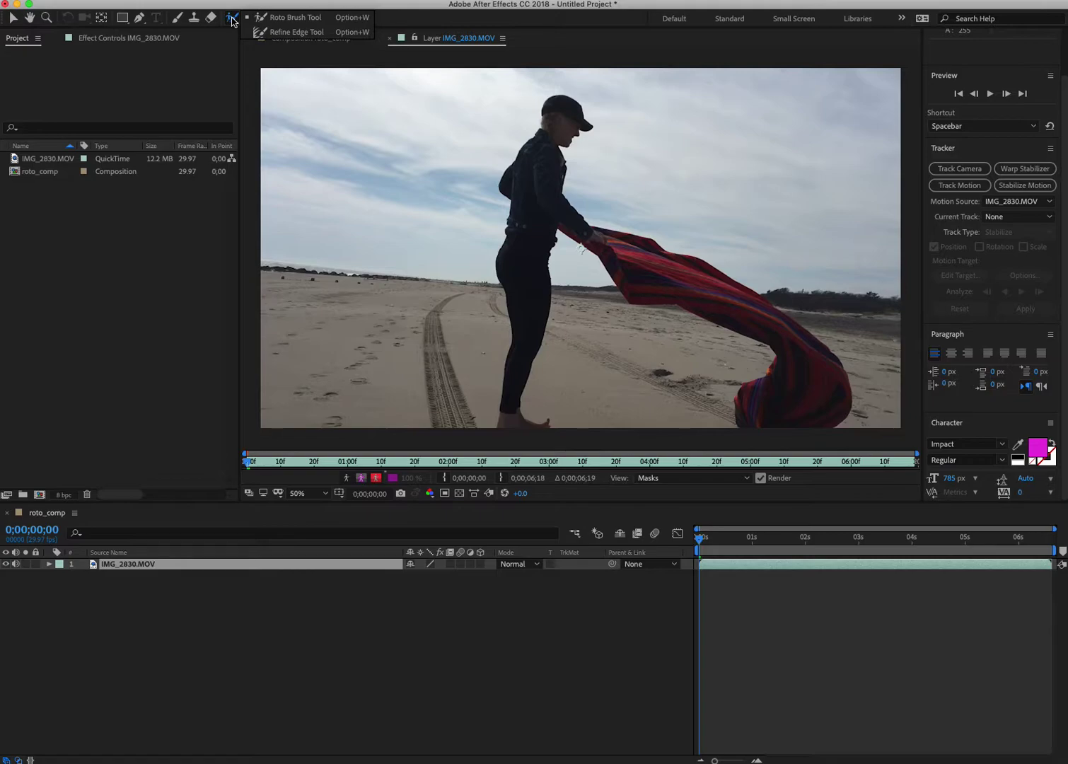
pyautogui.click(234, 18)
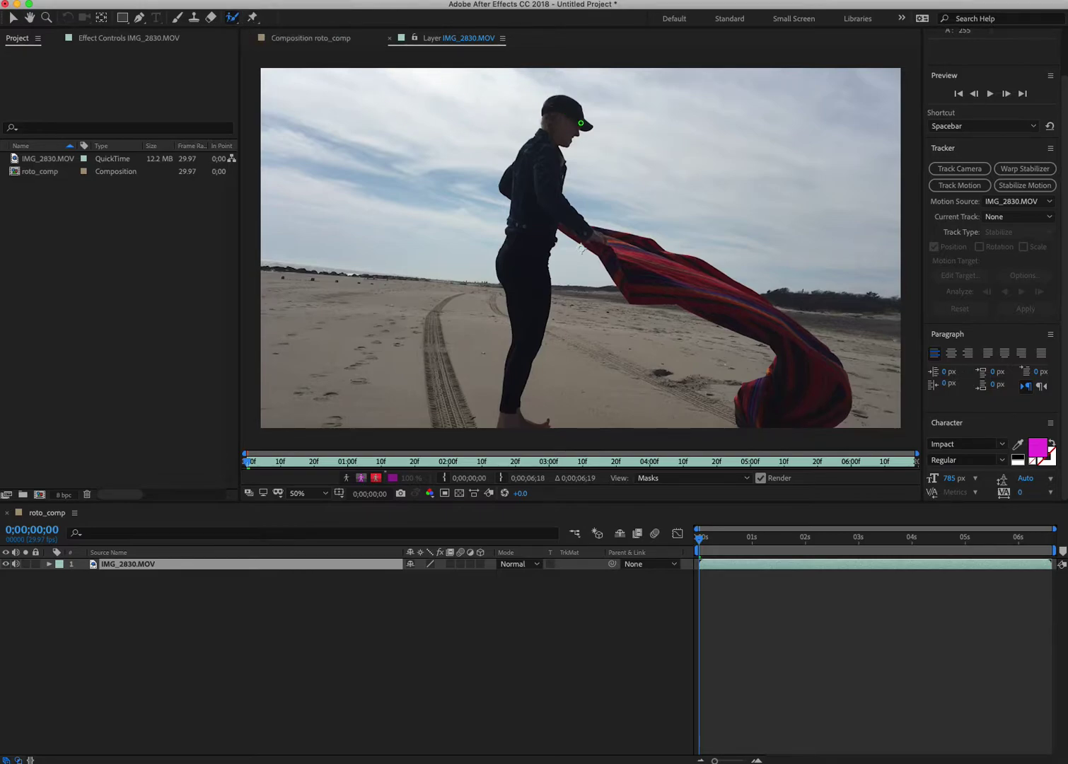
pyautogui.moveTo(580, 122)
pyautogui.mouseDown()
pyautogui.moveTo(571, 107)
pyautogui.moveTo(509, 172)
pyautogui.moveTo(510, 190)
pyautogui.mouseUp()
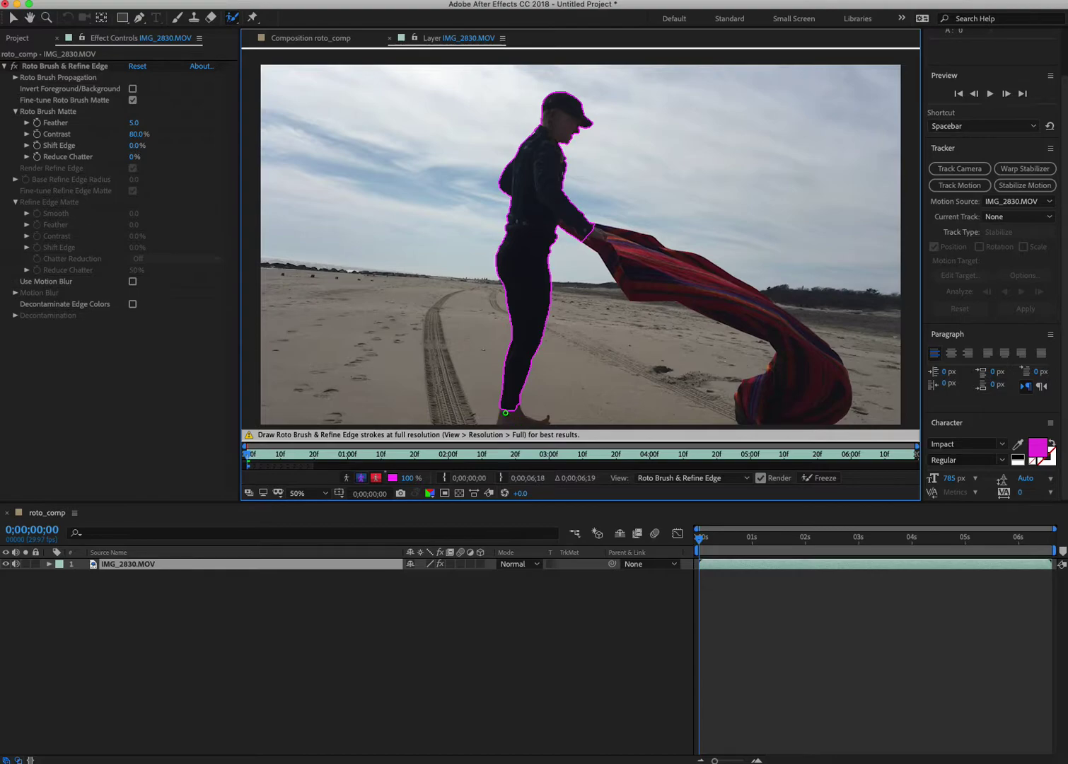
pyautogui.moveTo(518, 416); pyautogui.dragTo(535, 426)
pyautogui.moveTo(587, 240)
pyautogui.mouseDown()
pyautogui.moveTo(639, 286)
pyautogui.moveTo(739, 306)
pyautogui.moveTo(773, 331)
pyautogui.moveTo(784, 357)
pyautogui.moveTo(765, 399)
pyautogui.moveTo(795, 408)
pyautogui.moveTo(814, 375)
pyautogui.mouseUp()
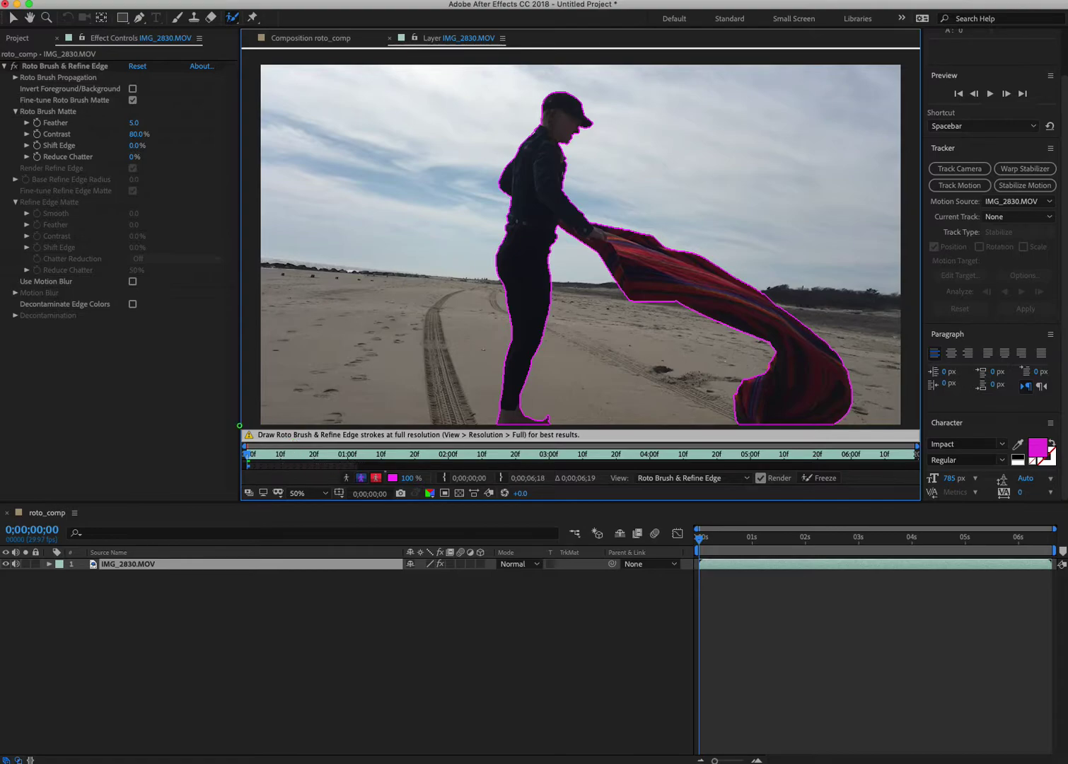
# - At 0;00;00;24, subtract the gap between the lower legs from the Roto Brush selection
pyautogui.moveTo(251, 456); pyautogui.dragTo(329, 455)
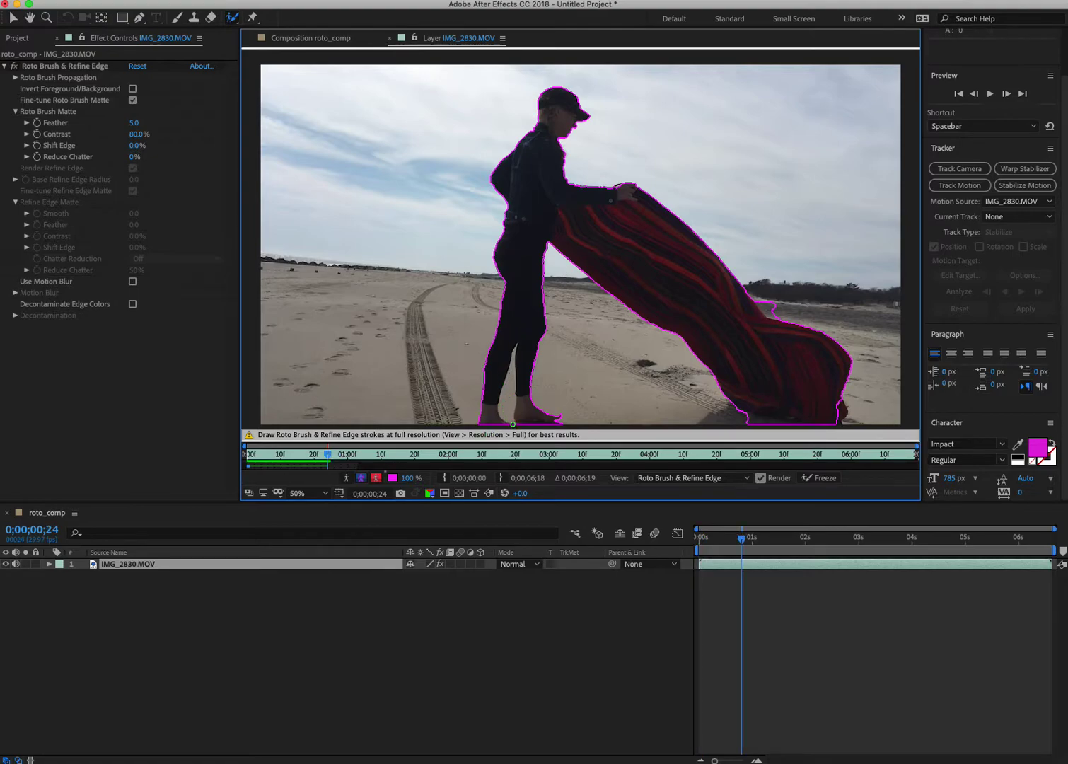
pyautogui.moveTo(508, 351); pyautogui.dragTo(494, 406)
pyautogui.moveTo(510, 398); pyautogui.dragTo(509, 394)
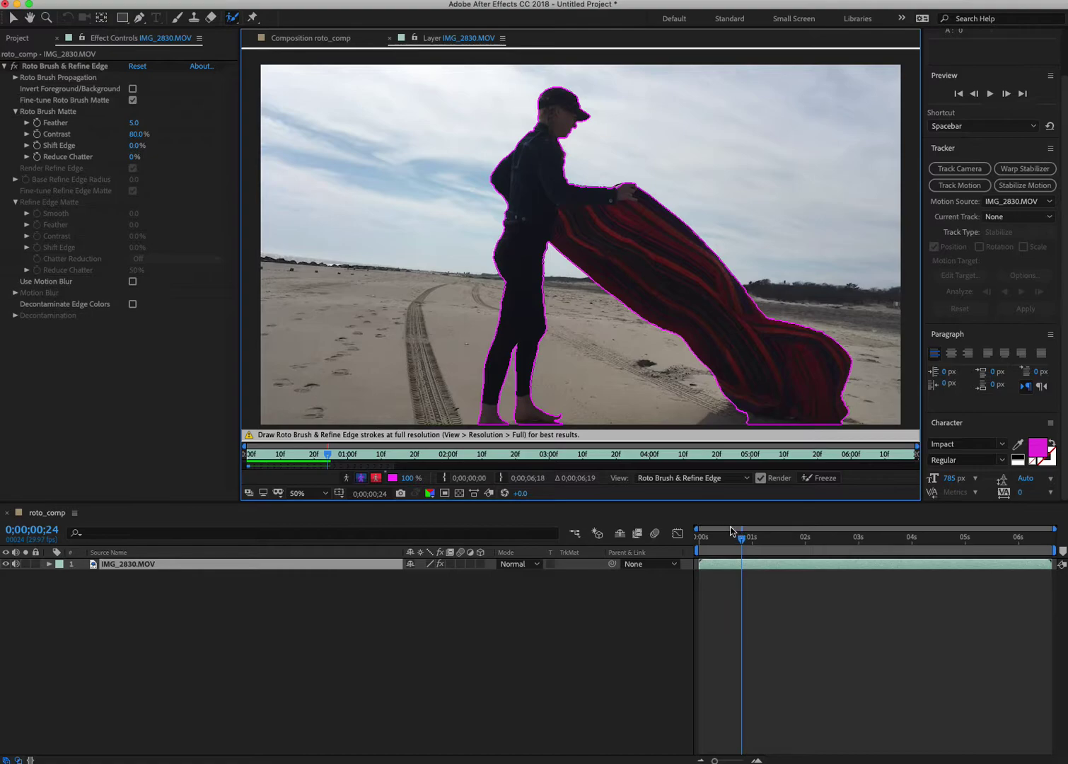
# - At 0;00;01;04, subtract the sand and shadow beneath the blanket's lower edge from the Roto Brush selection
pyautogui.moveTo(328, 454); pyautogui.dragTo(363, 459)
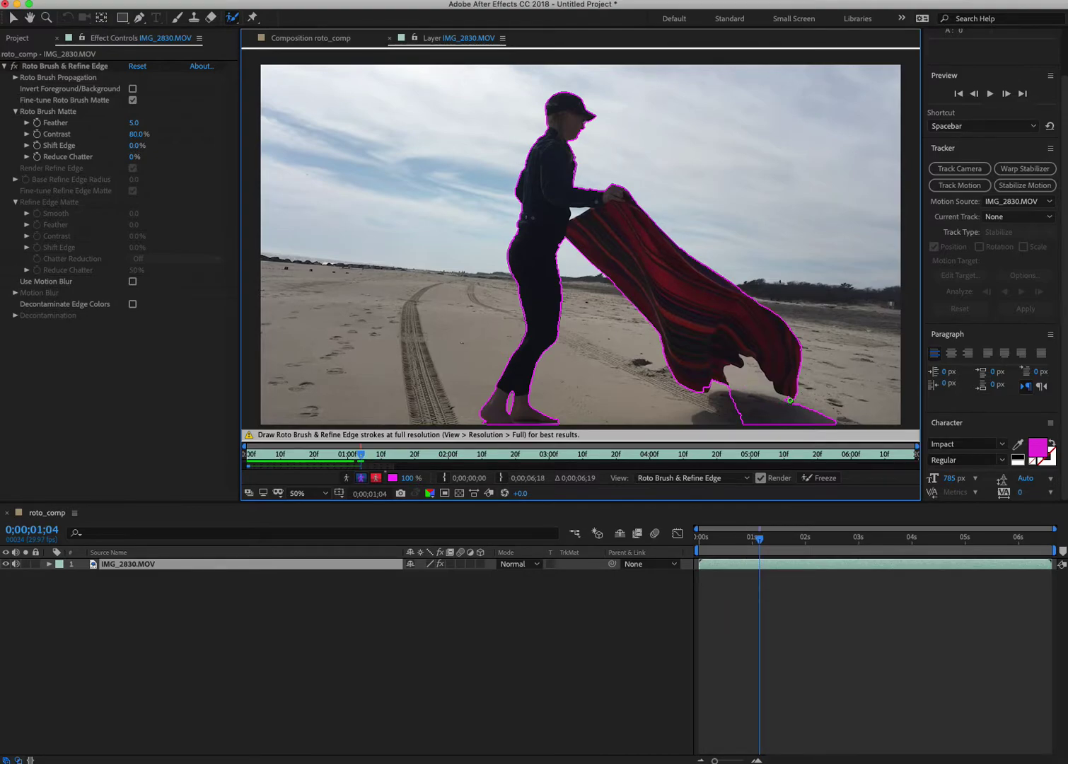
pyautogui.moveTo(789, 401)
pyautogui.mouseDown()
pyautogui.moveTo(744, 367)
pyautogui.moveTo(729, 383)
pyautogui.mouseUp()
pyautogui.rightClick(725, 399)
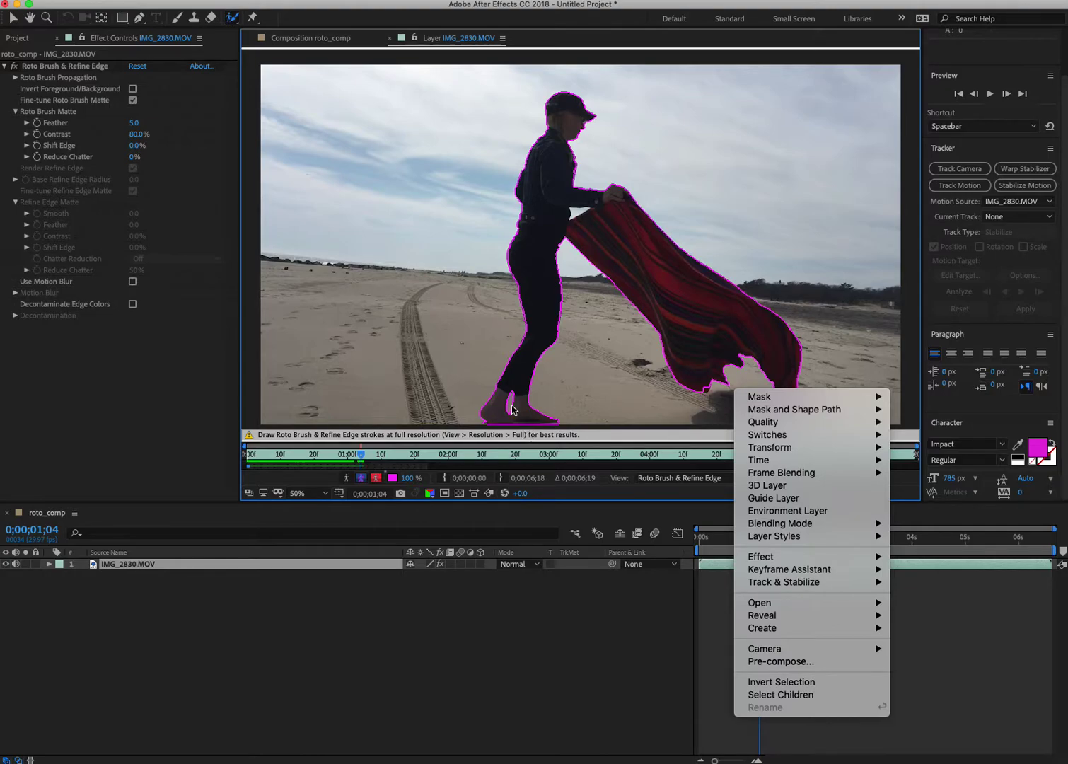
pyautogui.click(578, 216)
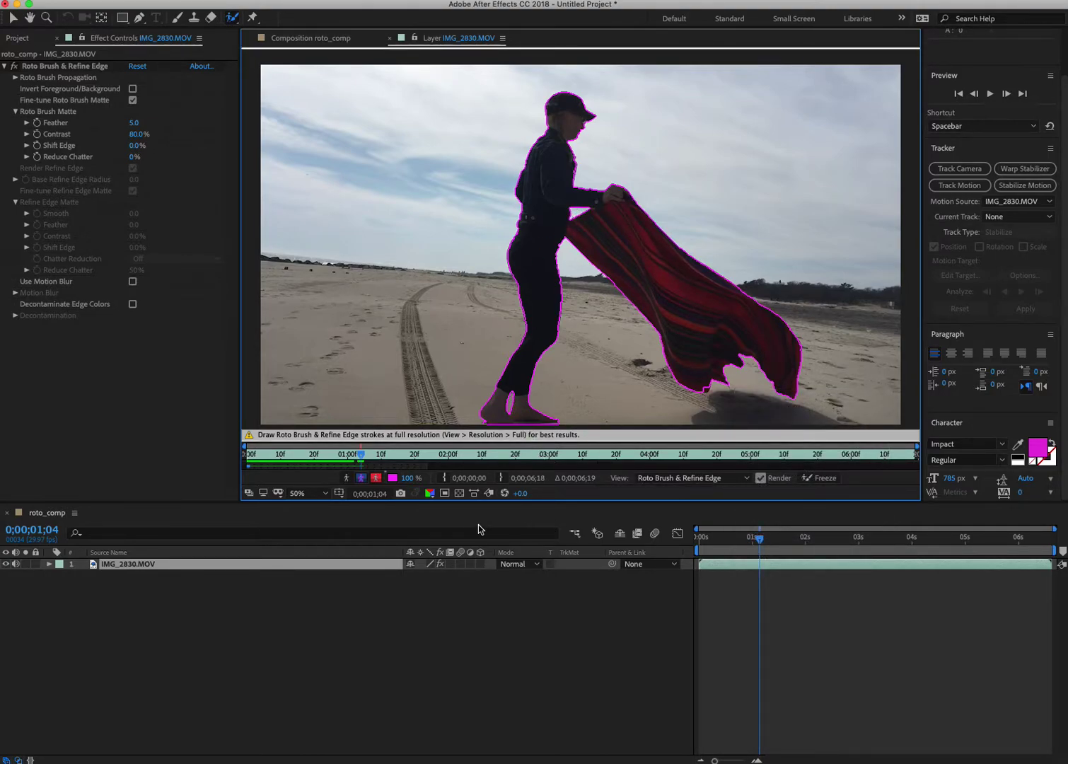
# - Correct the Roto Brush selection around the feet and the blanket's lower end at 0;00;01;12 and 0;00;01;13
pyautogui.moveTo(361, 457); pyautogui.dragTo(404, 454)
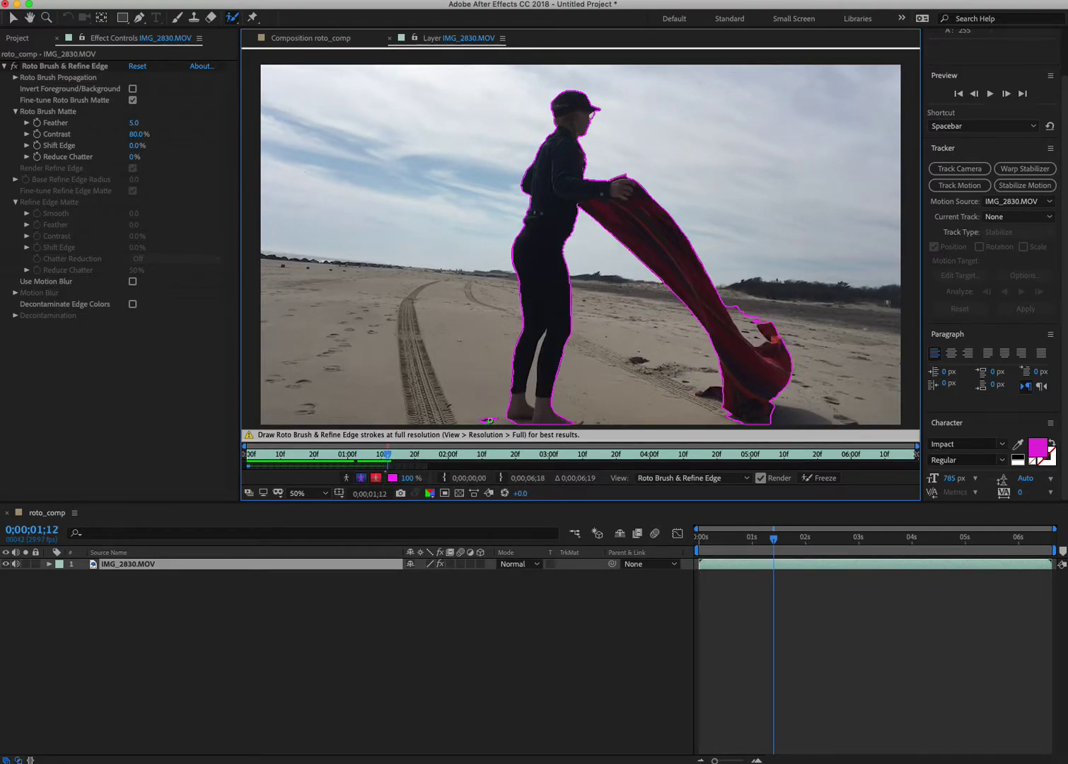
pyautogui.moveTo(495, 418); pyautogui.dragTo(495, 417)
pyautogui.moveTo(724, 391); pyautogui.dragTo(700, 390)
pyautogui.moveTo(734, 307); pyautogui.dragTo(757, 340)
pyautogui.click(392, 456)
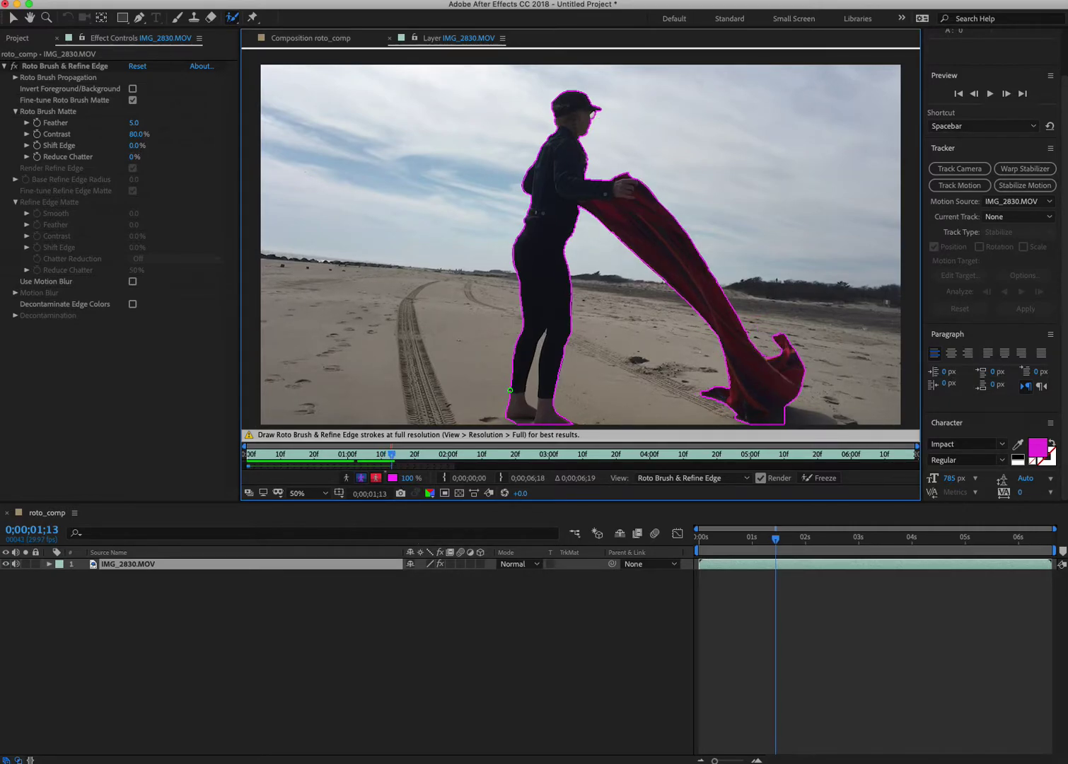
pyautogui.rightClick(531, 388)
pyautogui.click(514, 427)
# - Advance through 0;00;01;26 to 0;00;02;16 and subtract the ground beneath the blanket's far end from the selection
pyautogui.moveTo(397, 456); pyautogui.dragTo(434, 457)
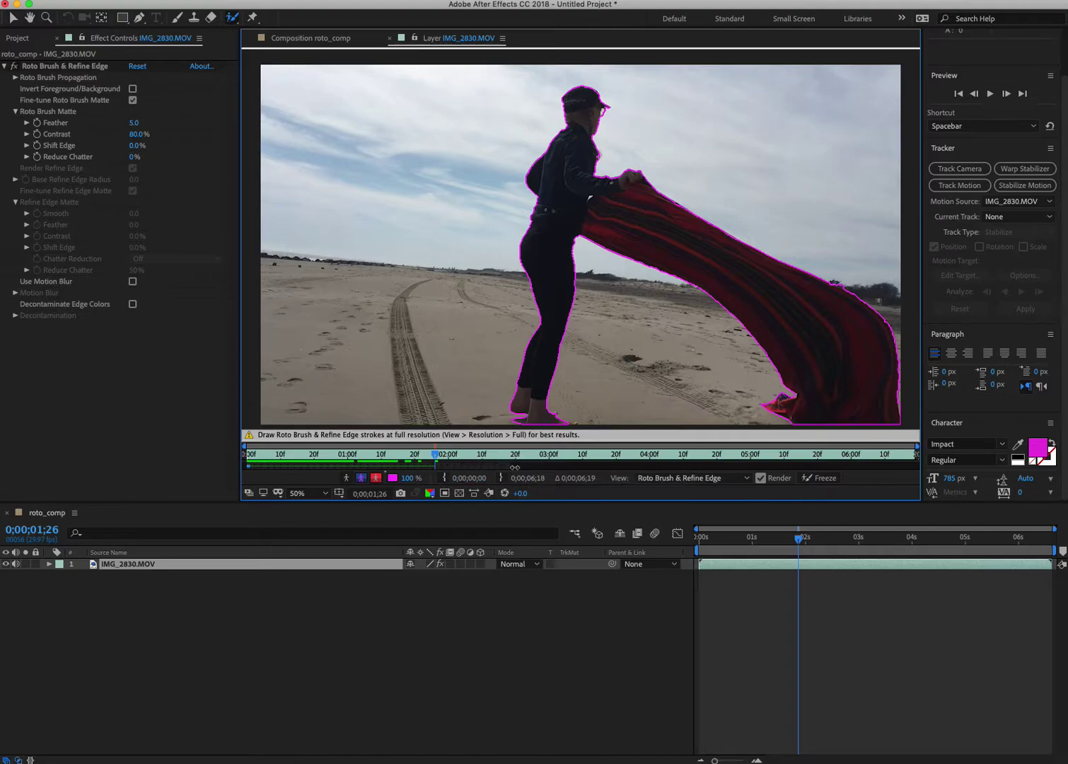
pyautogui.moveTo(435, 456); pyautogui.dragTo(503, 458)
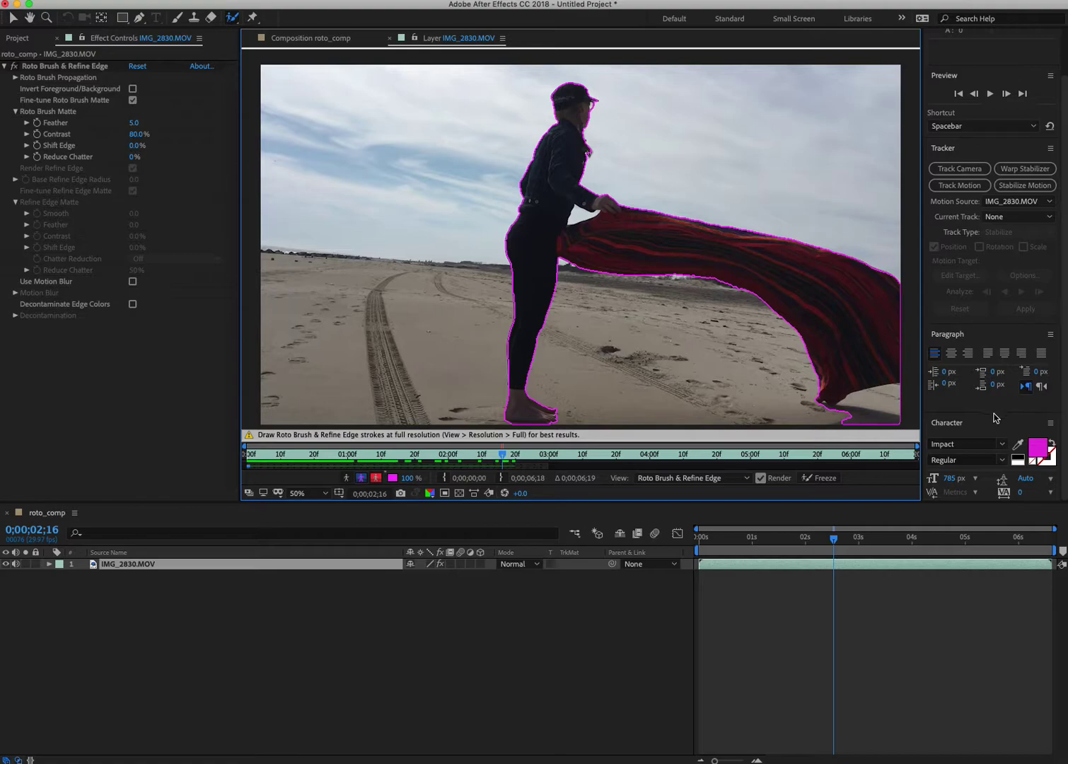
pyautogui.moveTo(903, 387); pyautogui.dragTo(839, 414)
# - Check the matte at 0;00;02;27 as a red overlay and as black-and-white alpha, ending on the boundary outline
pyautogui.moveTo(531, 458); pyautogui.dragTo(542, 457)
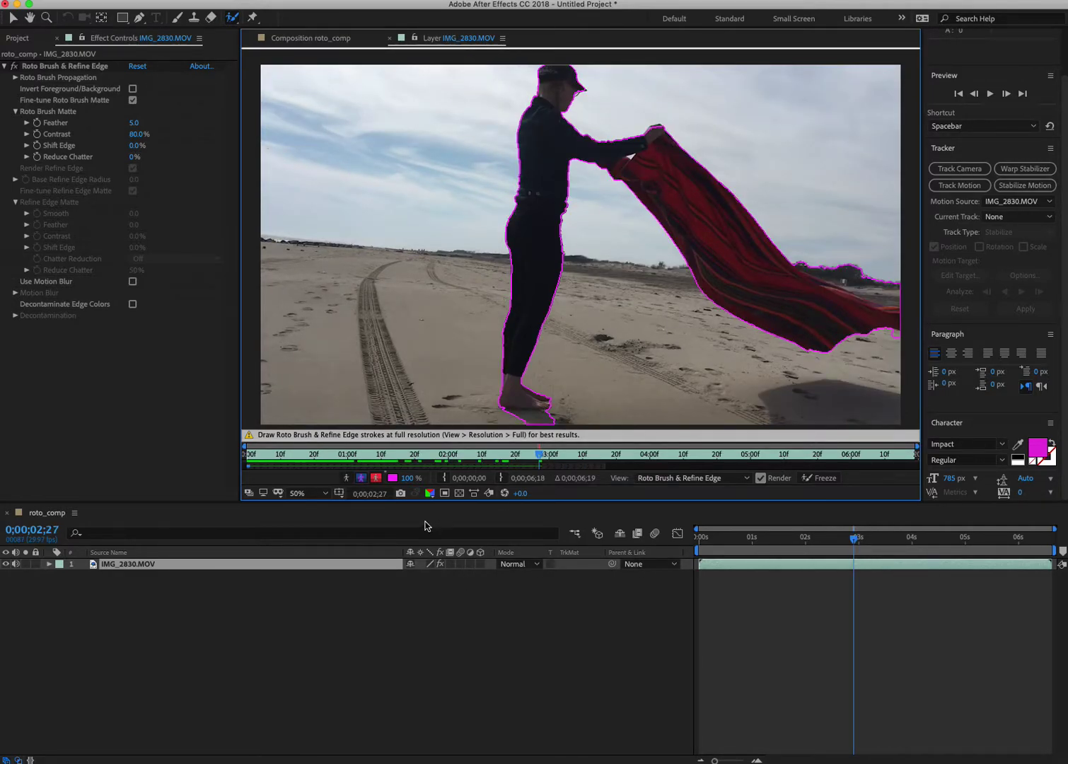
pyautogui.click(376, 479)
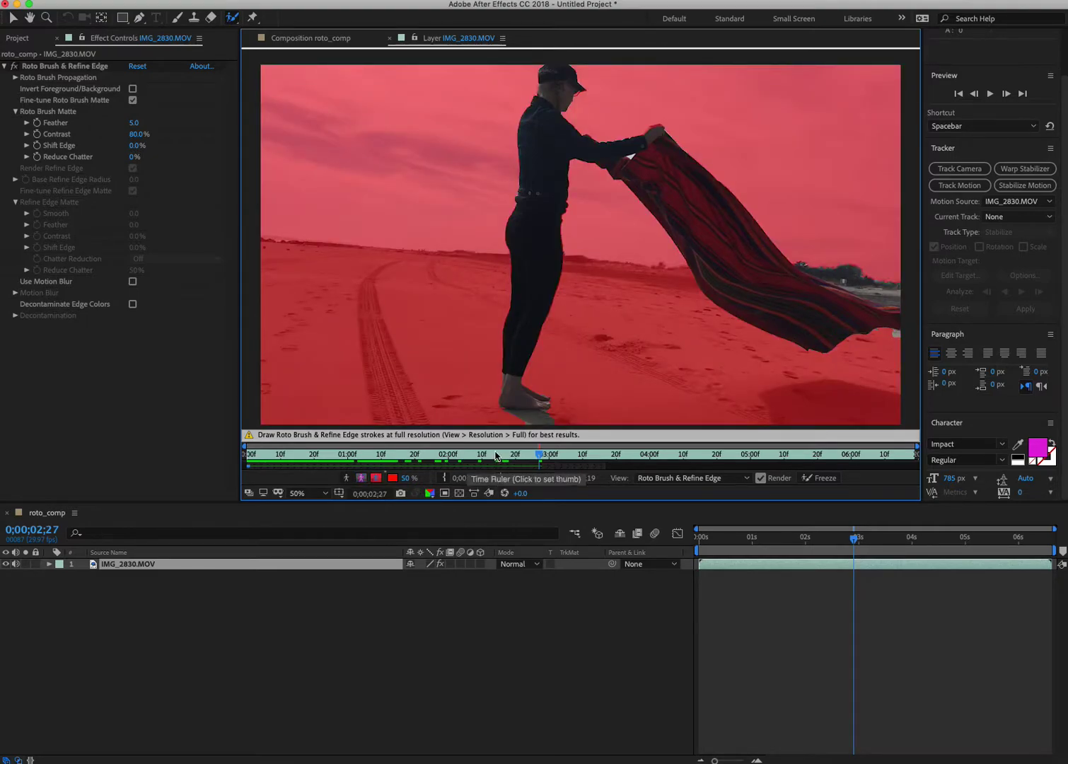
pyautogui.click(362, 478)
pyautogui.click(346, 478)
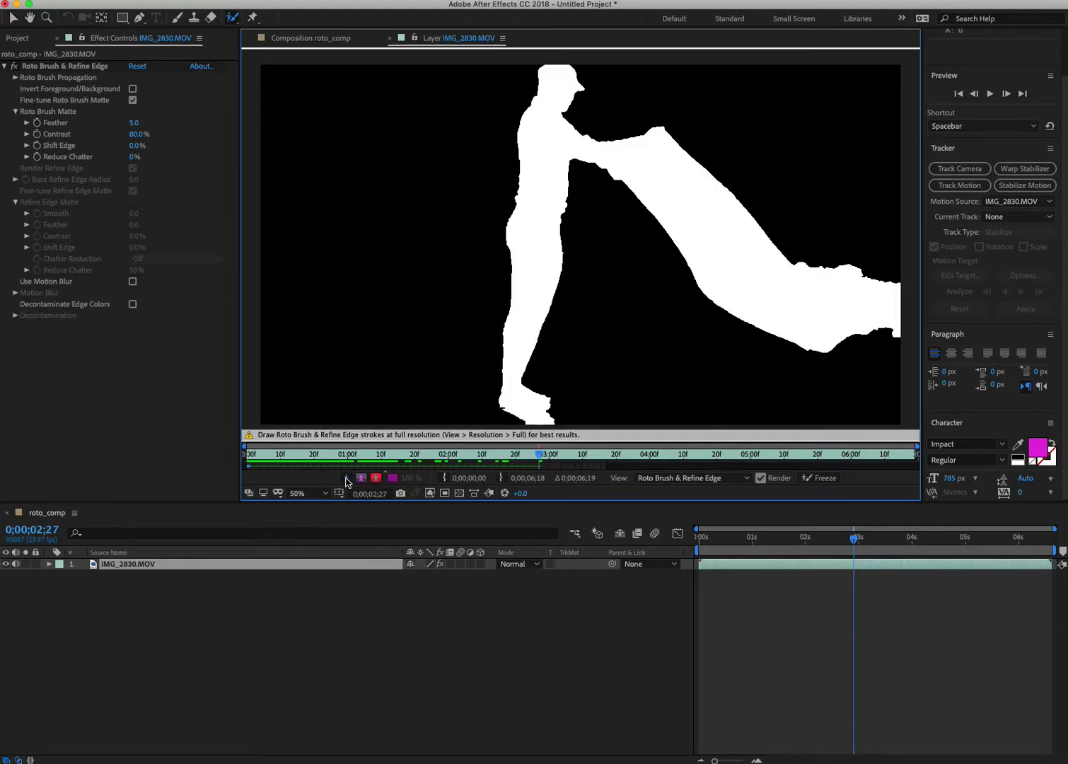
pyautogui.click(361, 478)
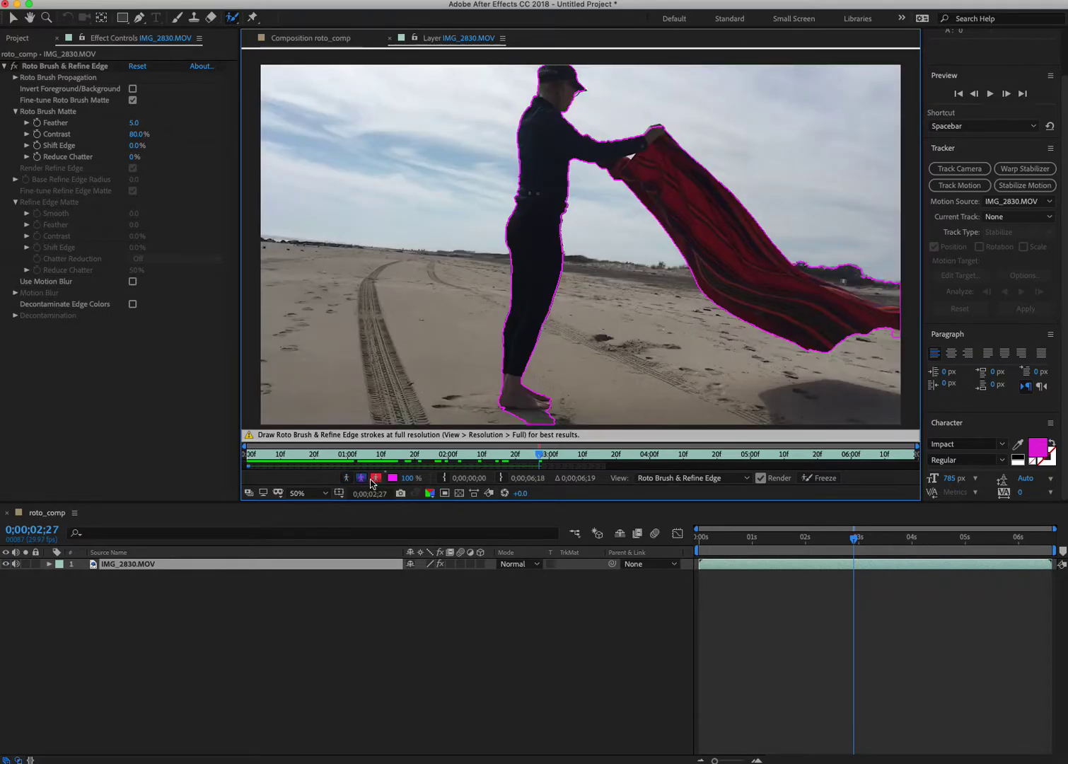
# - Refine the Roto Brush selection around the foot and subtract the shadow below it at 0;00;02;27
pyautogui.moveTo(519, 417); pyautogui.dragTo(488, 427)
pyautogui.moveTo(516, 376)
pyautogui.mouseDown()
pyautogui.moveTo(510, 398)
pyautogui.moveTo(531, 399)
pyautogui.mouseUp()
# - Subtract the shadow beneath the heel and sole from the Roto Brush selection at 0;00;02;27
pyautogui.press('.')
pyautogui.press('.')
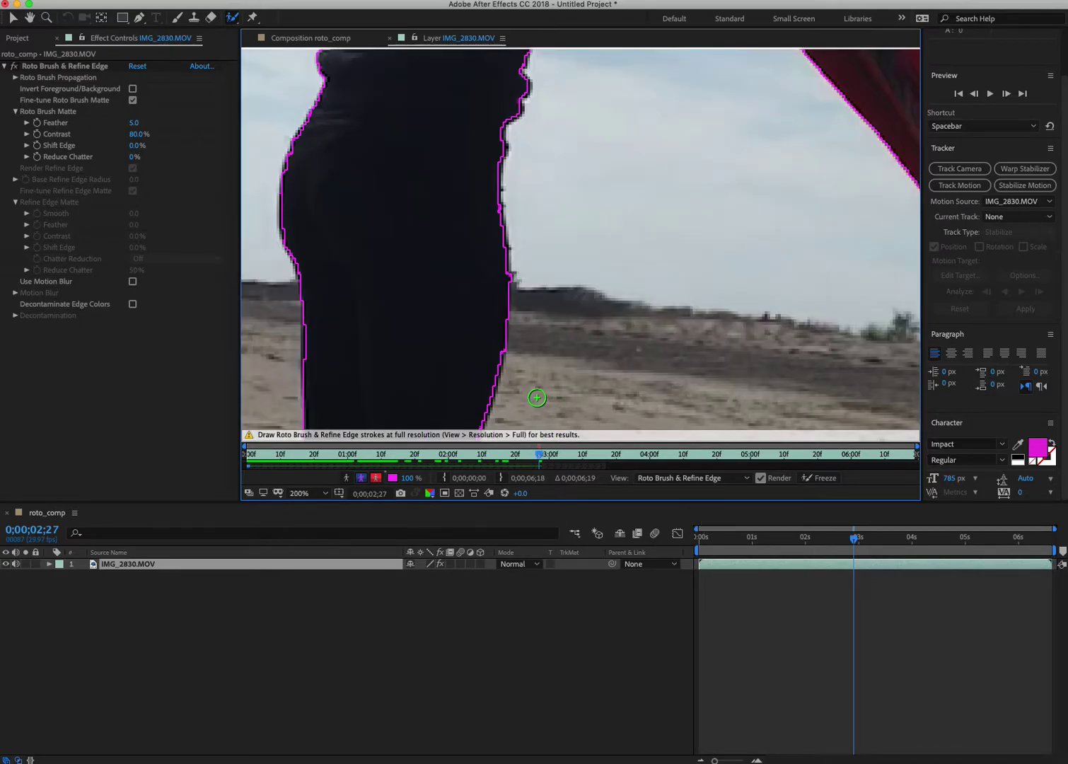
pyautogui.press('.')
pyautogui.press('.')
pyautogui.click(30, 17)
pyautogui.moveTo(481, 359); pyautogui.dragTo(615, 64)
pyautogui.moveTo(424, 403); pyautogui.dragTo(667, 69)
pyautogui.moveTo(557, 255); pyautogui.dragTo(647, 53)
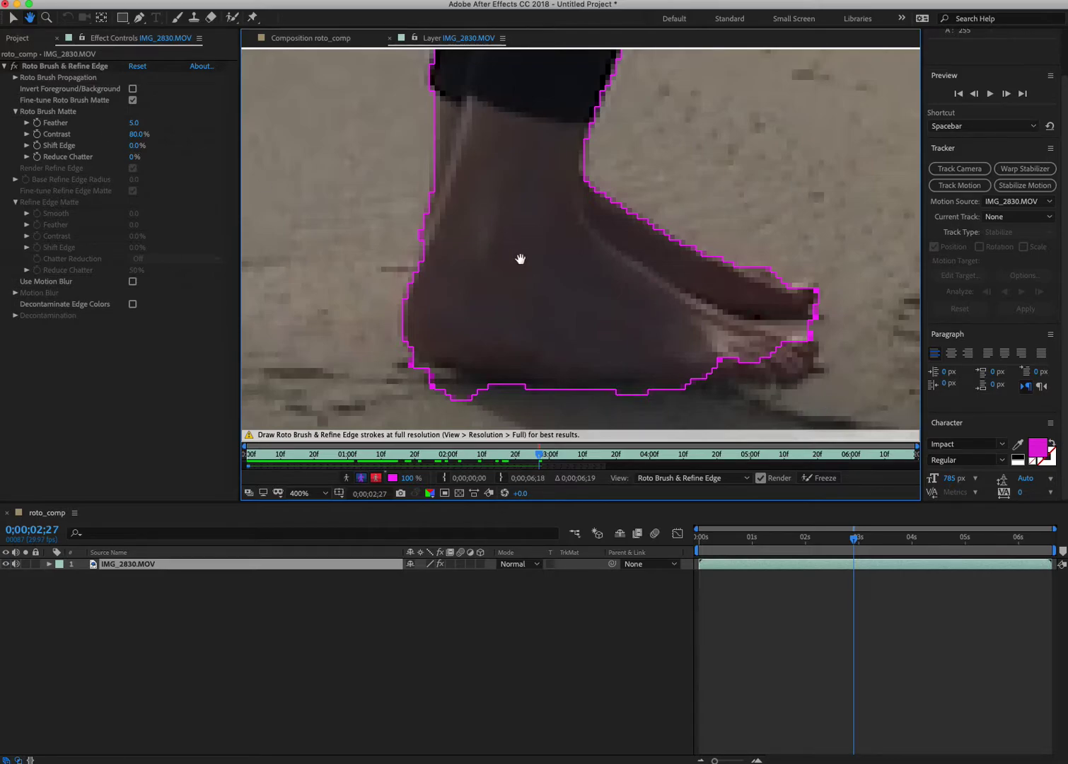
pyautogui.click(232, 17)
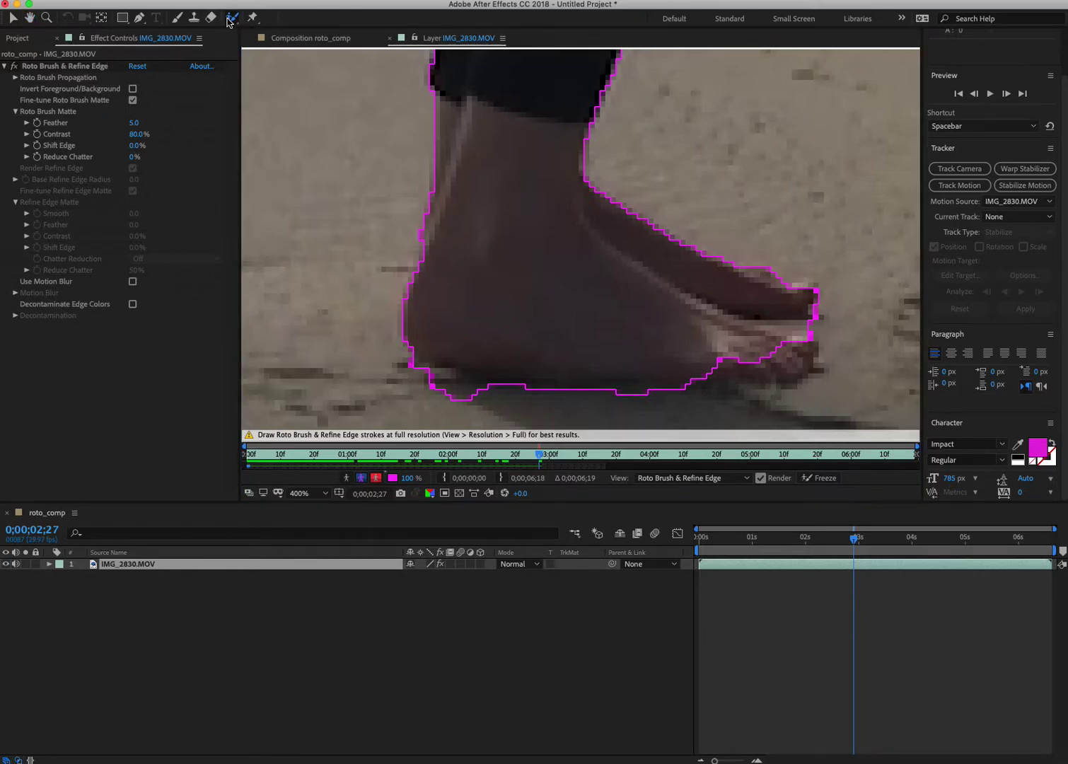
pyautogui.press('alt')
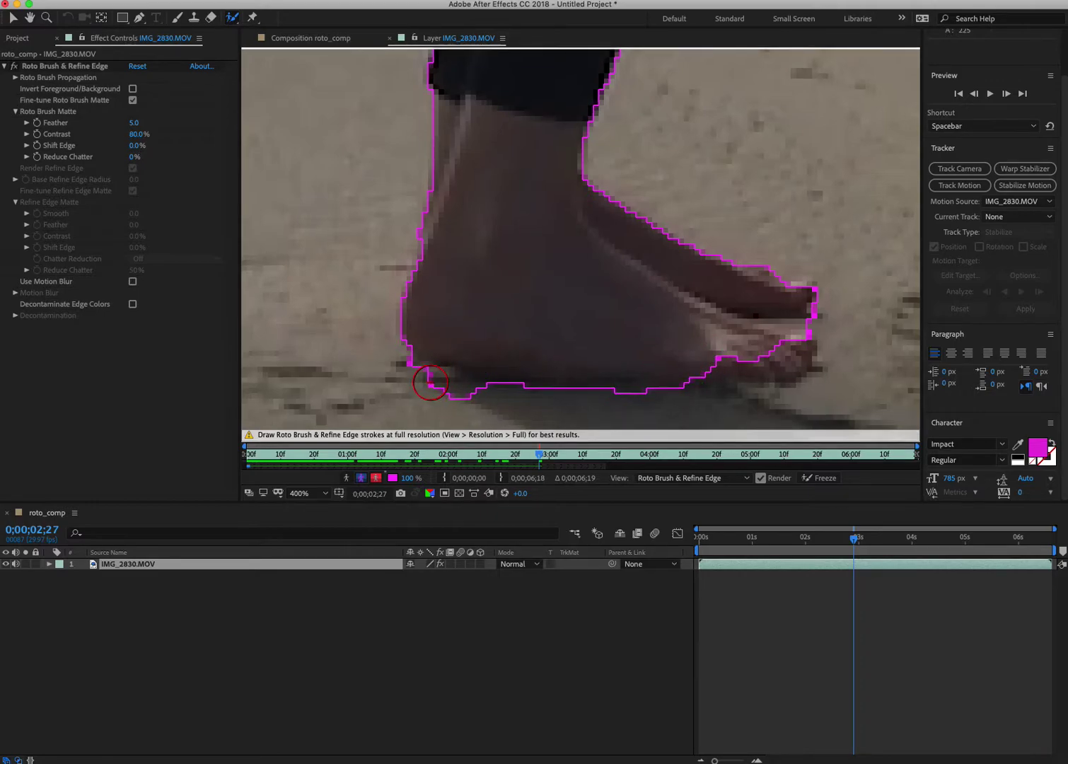
pyautogui.moveTo(417, 382); pyautogui.dragTo(472, 386)
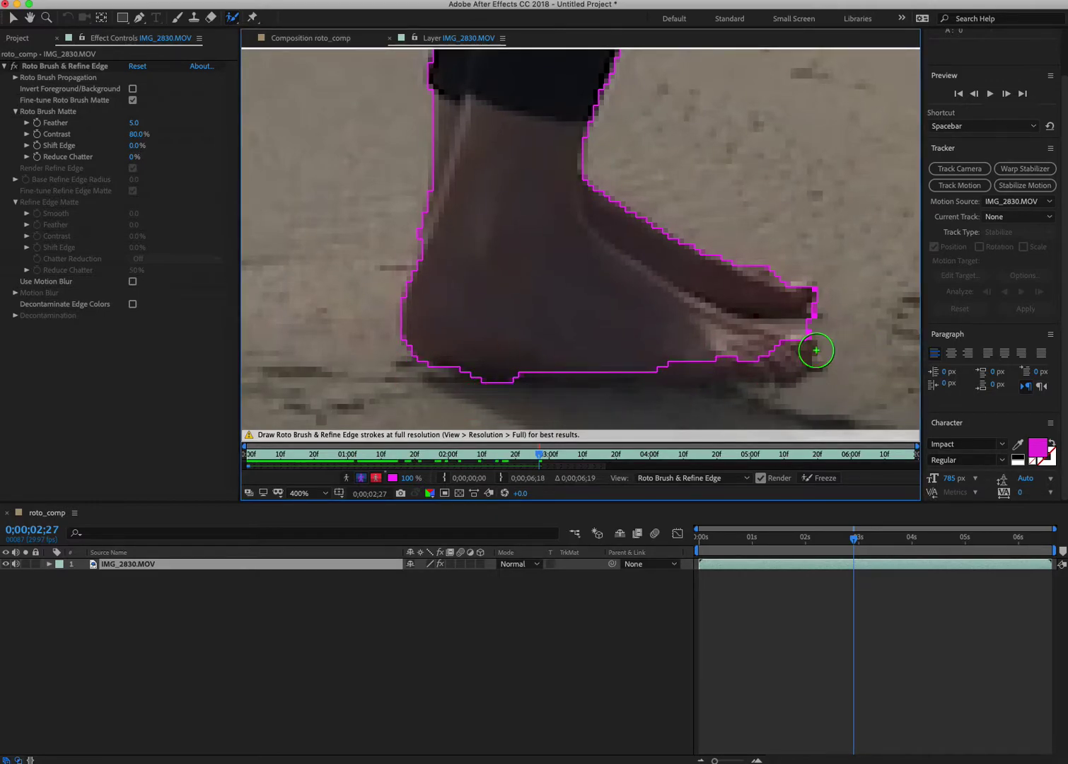
# - Add the toes and the front underside of the foot to the Roto Brush selection at 0;00;02;27
pyautogui.moveTo(704, 358); pyautogui.dragTo(640, 360)
pyautogui.press(',')
pyautogui.press(',')
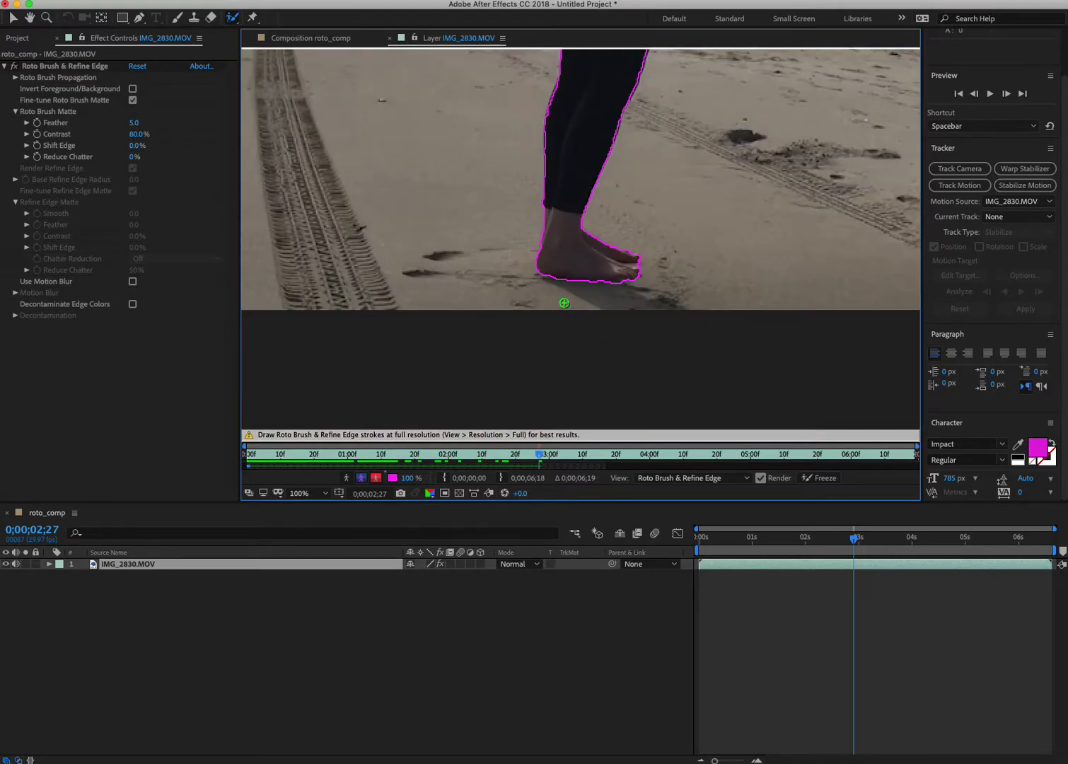
# - Preview the cutout in the roto_comp composition from 0;00;00;00 through 0;00;03;12
pyautogui.click(318, 40)
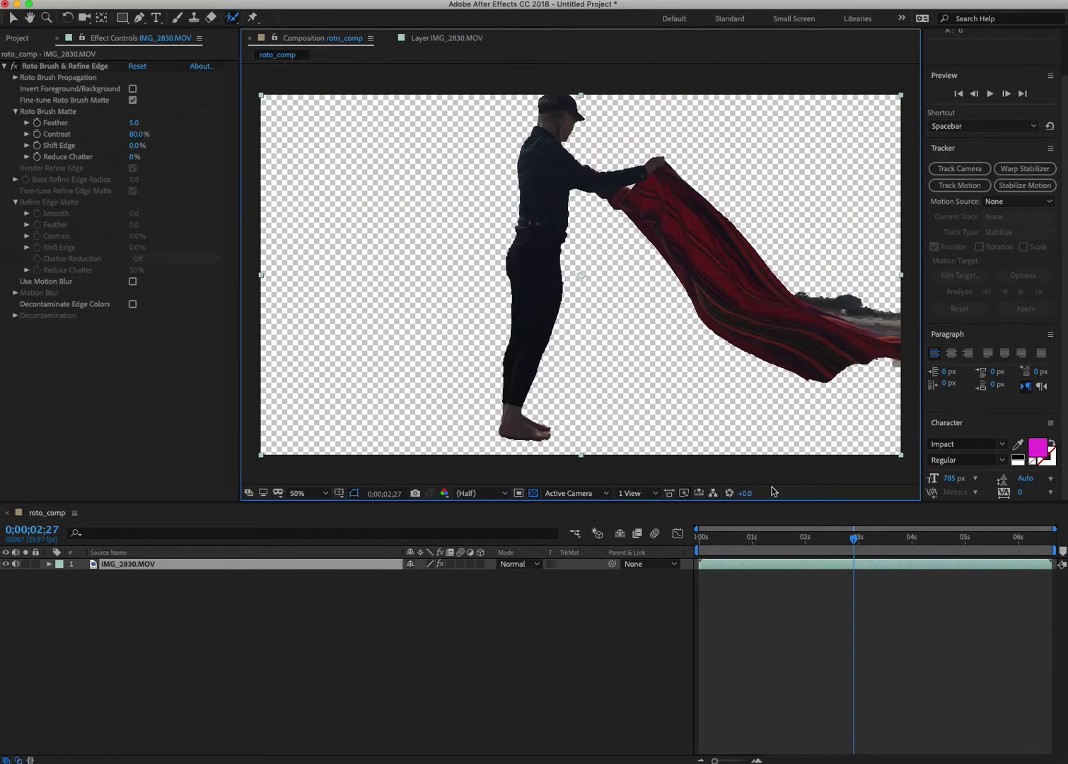
pyautogui.moveTo(856, 542); pyautogui.dragTo(677, 545)
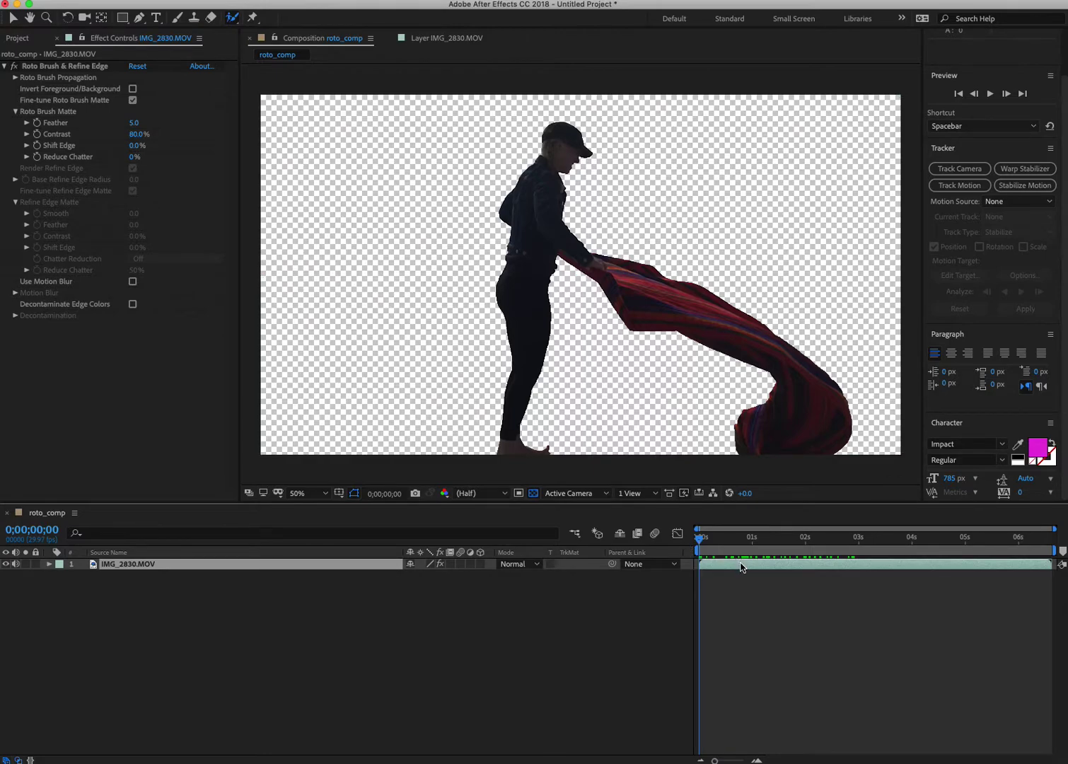
pyautogui.press('space')
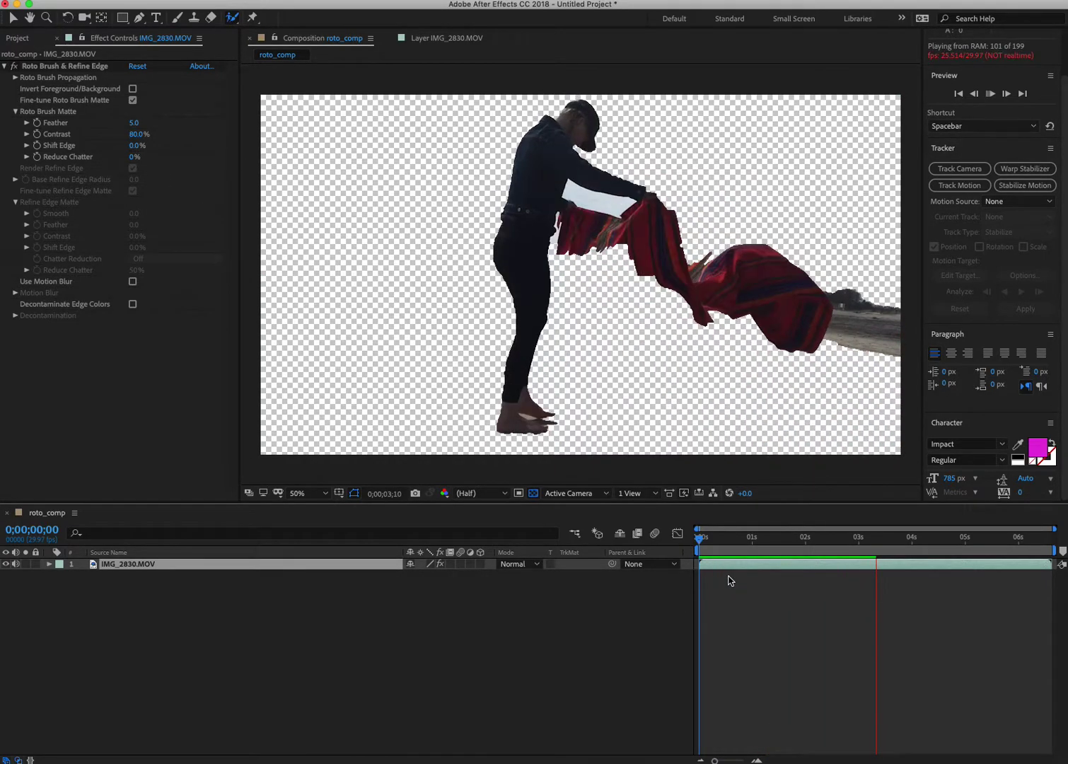
pyautogui.press('space')
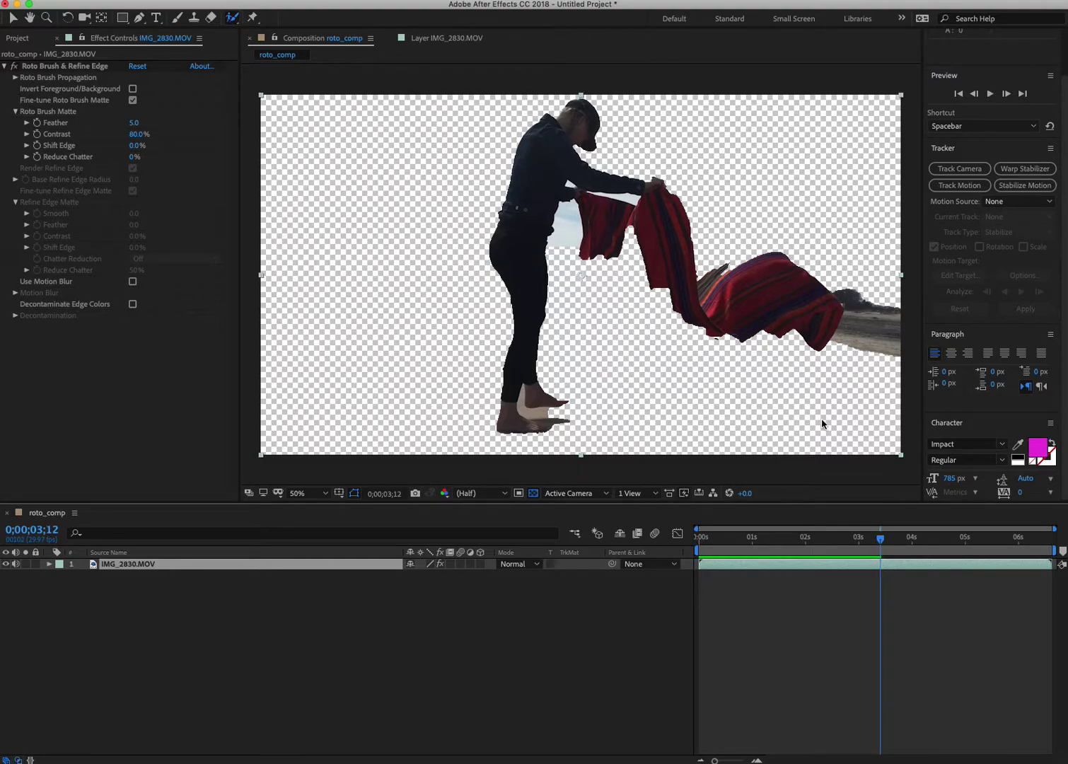
# - Return to 0;00;02;24 in the IMG_2830.MOV layer view and subtract the shadow beneath the foot from the selection
pyautogui.moveTo(880, 540); pyautogui.dragTo(851, 542)
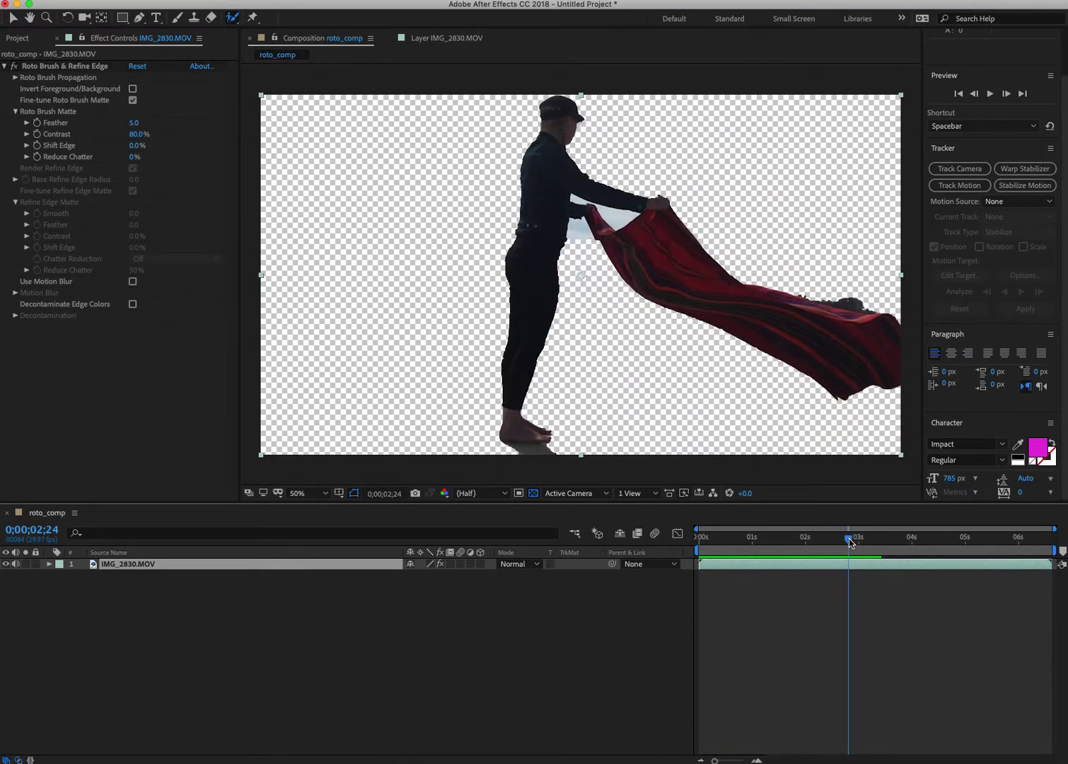
pyautogui.click(439, 40)
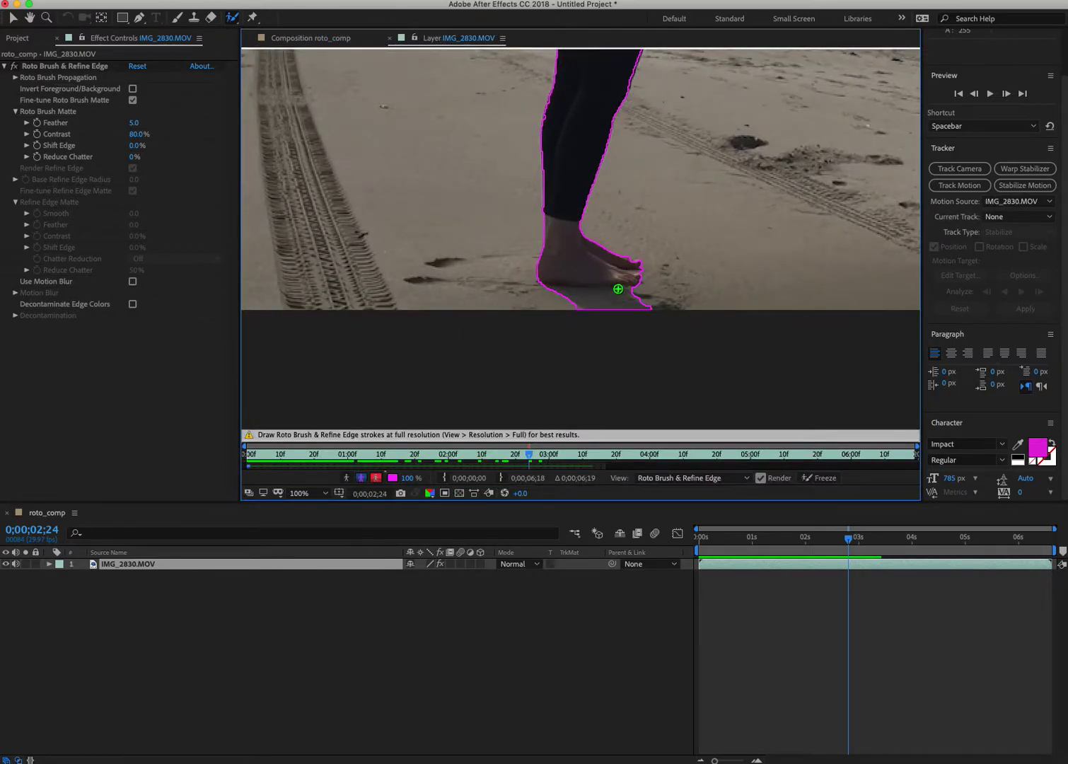
pyautogui.moveTo(621, 296); pyautogui.dragTo(553, 298)
pyautogui.moveTo(571, 224); pyautogui.dragTo(595, 266)
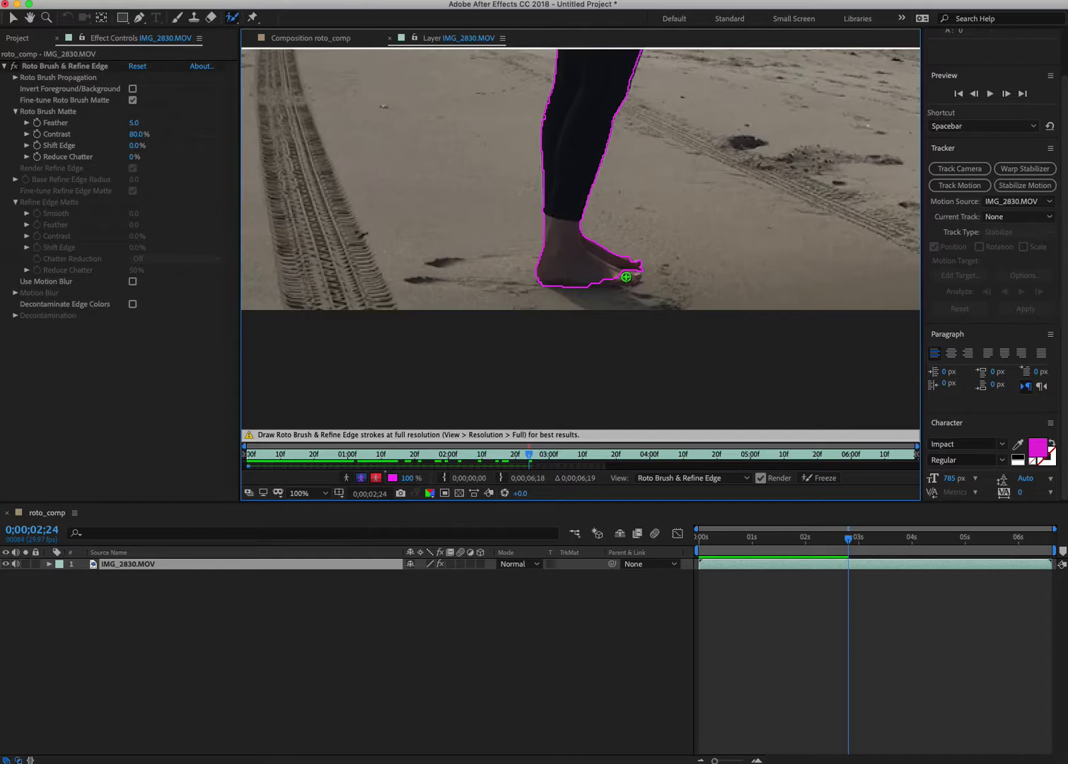
# - Subtract the sky enclosed between the arms, the torso and the blanket from the selection at 0;00;02;24
pyautogui.scroll(4, 582, 248)
pyautogui.scroll(-6, 584, 240)
pyautogui.press('h')
pyautogui.moveTo(634, 260); pyautogui.dragTo(605, 375)
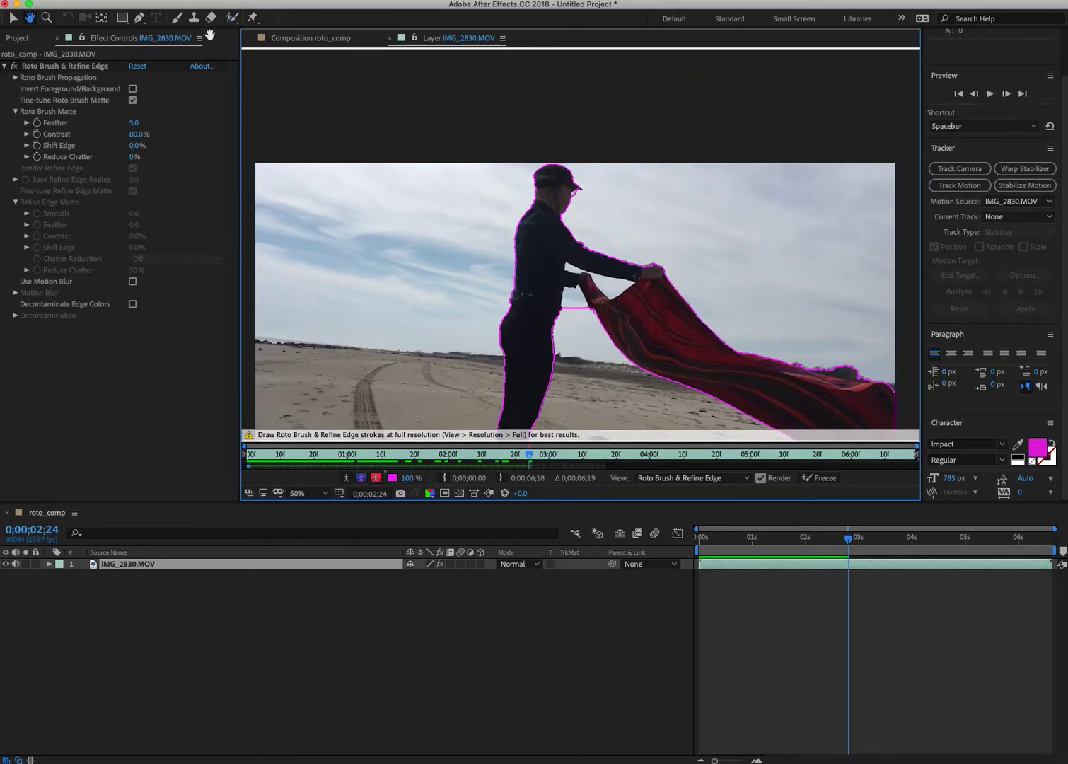
pyautogui.click(231, 18)
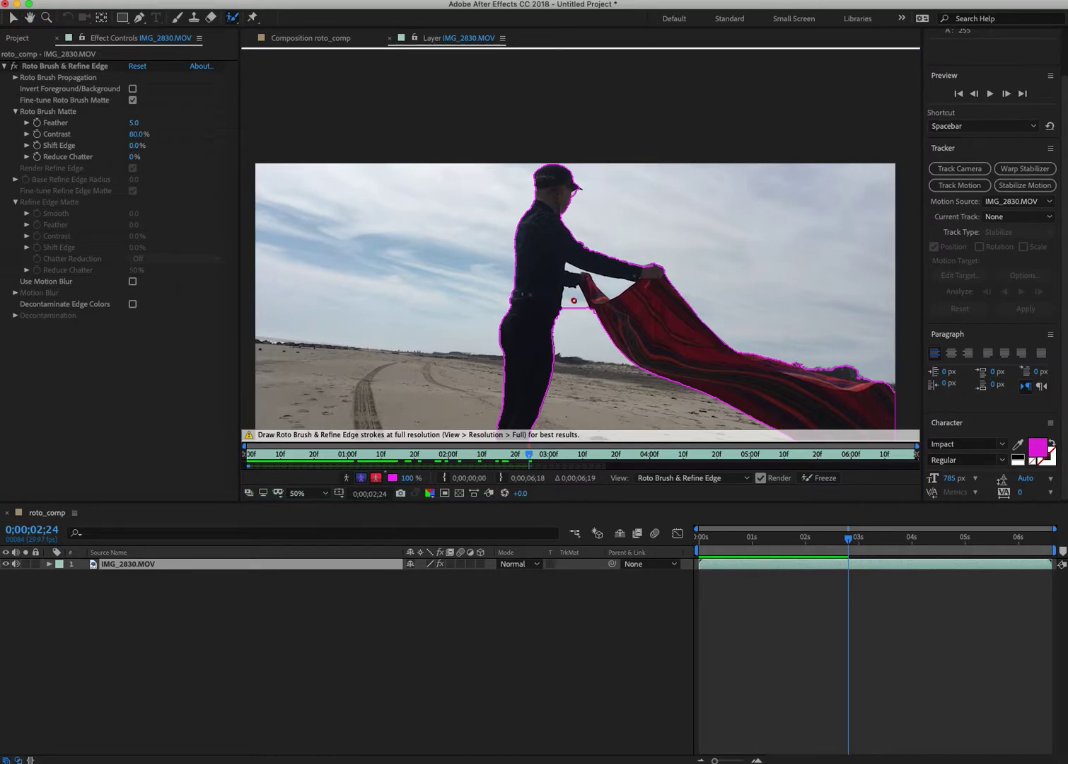
pyautogui.moveTo(582, 307)
pyautogui.mouseDown()
pyautogui.moveTo(568, 310)
pyautogui.moveTo(602, 283)
pyautogui.mouseUp()
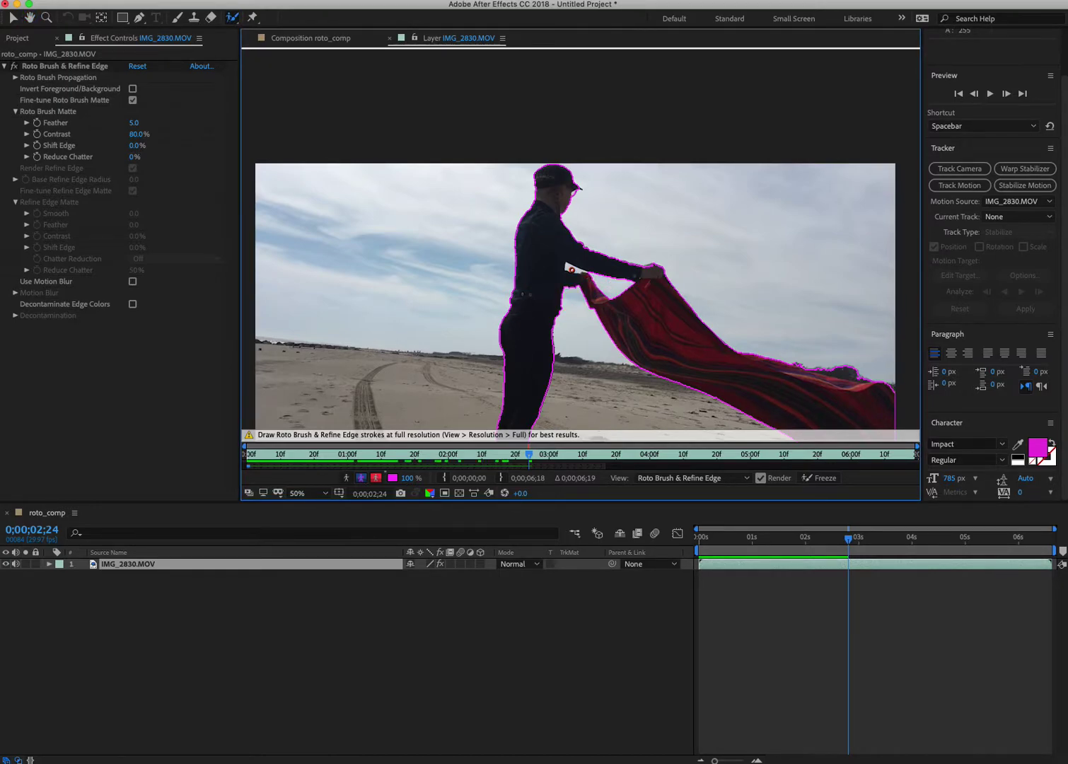
pyautogui.moveTo(1040, 372); pyautogui.dragTo(997, 266)
pyautogui.click(964, 149)
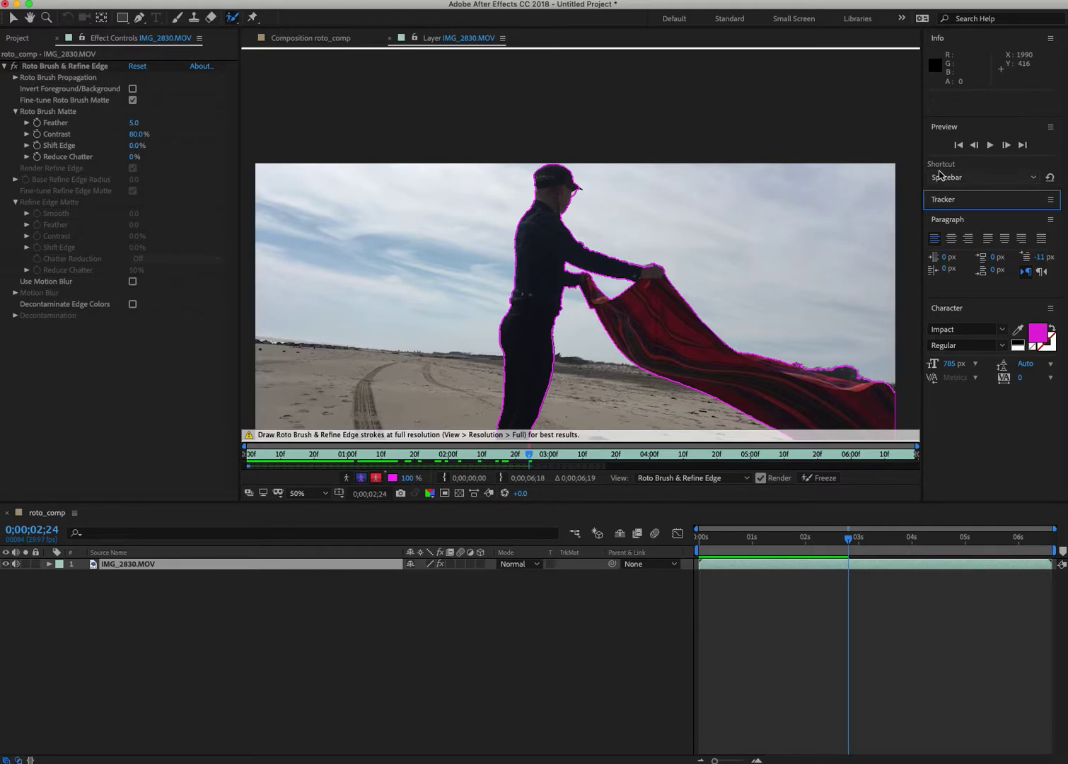
pyautogui.click(902, 18)
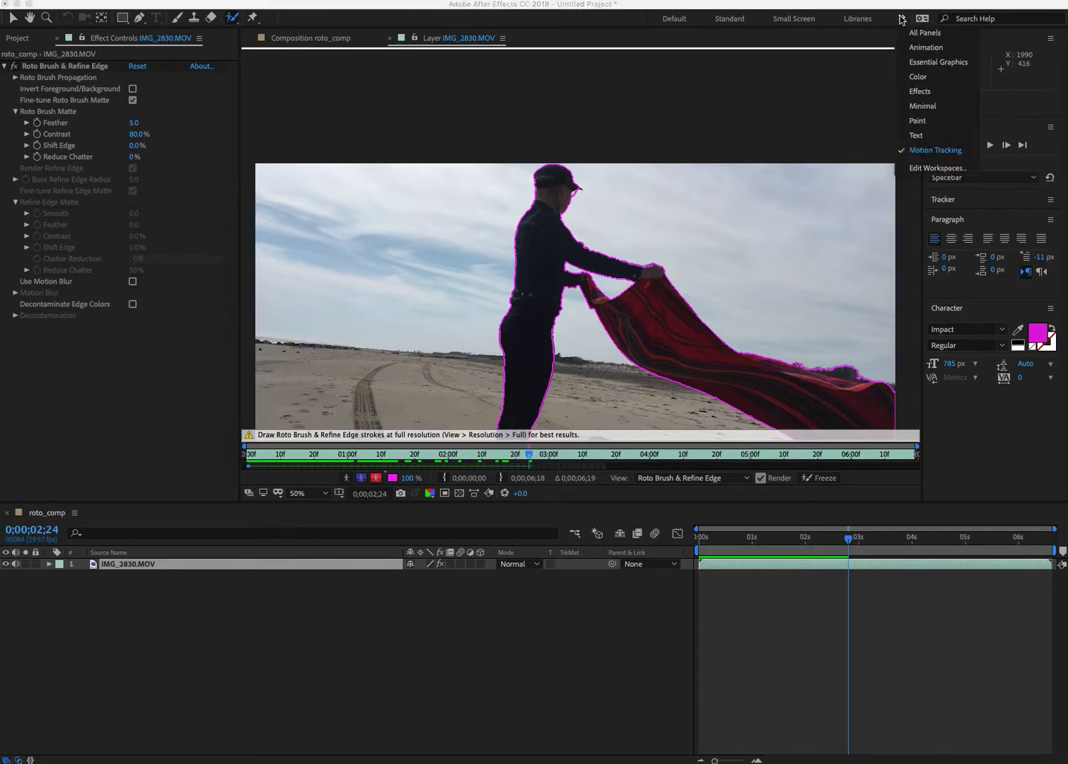
pyautogui.click(939, 62)
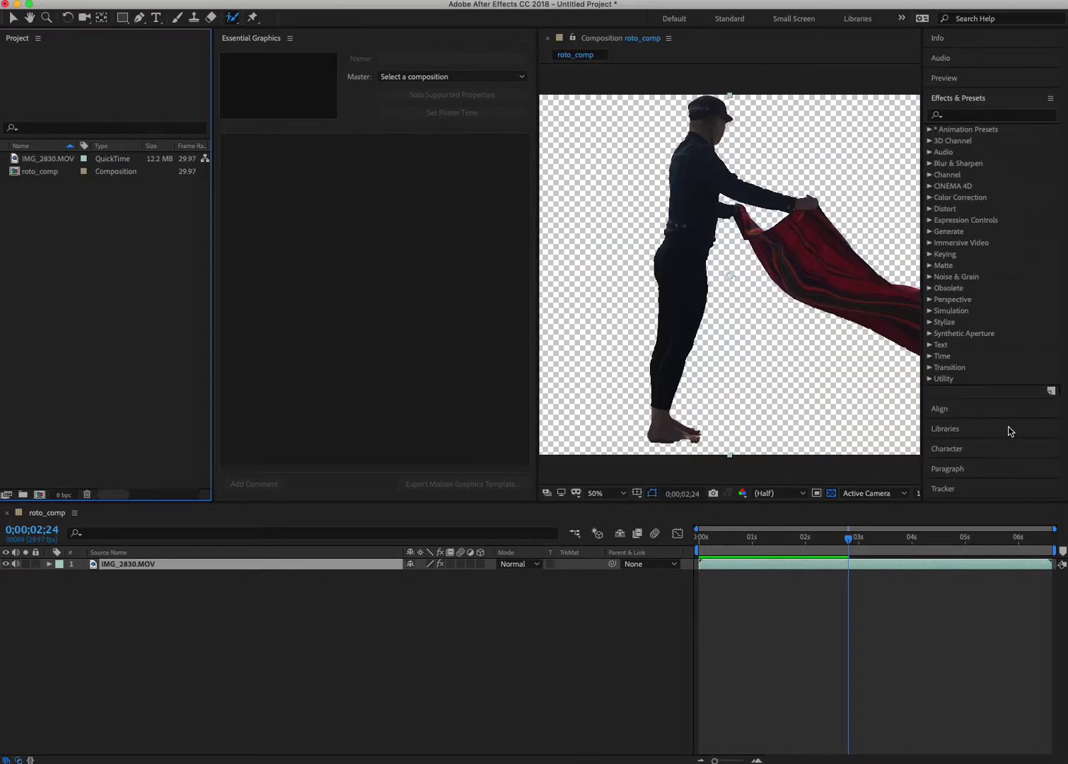
pyautogui.click(231, 19)
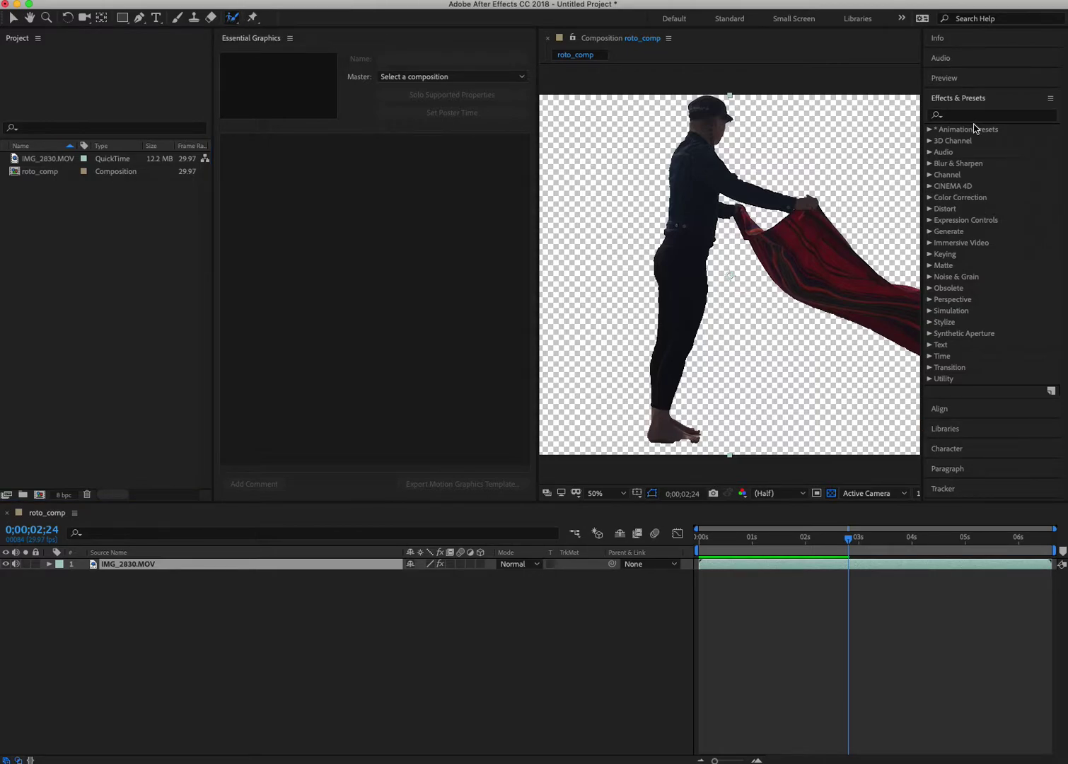
pyautogui.click(940, 99)
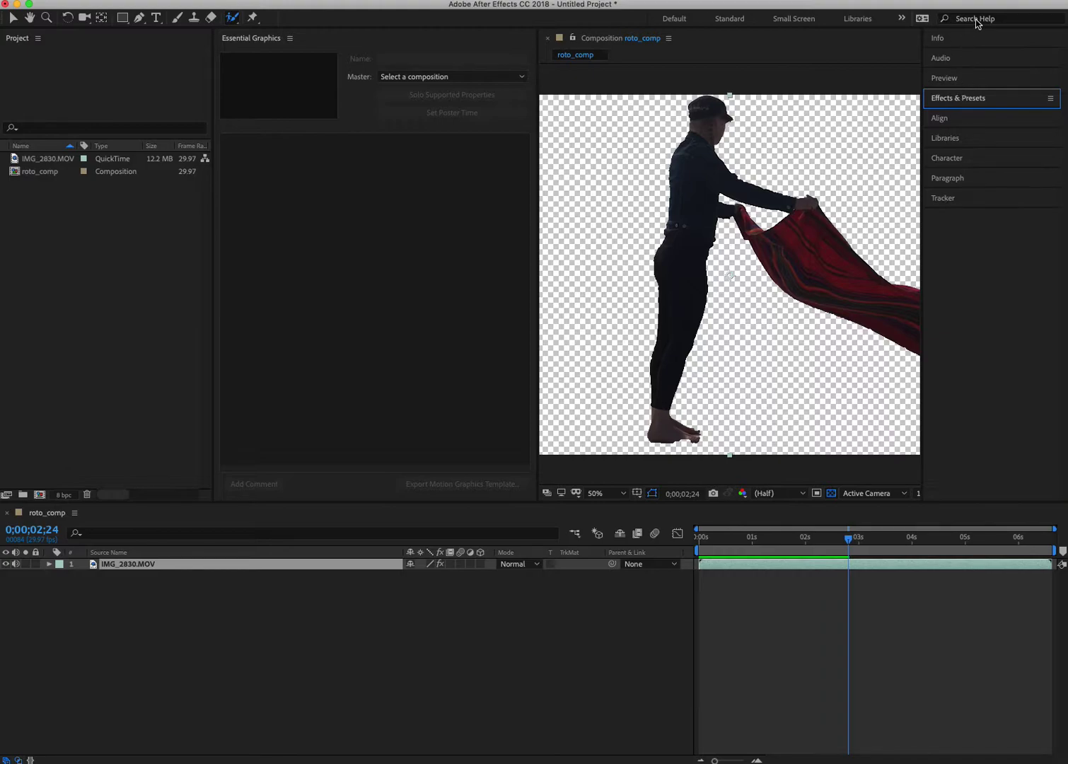
# - Switch to the Paint workspace and choose the hard round 5 px brush
pyautogui.click(902, 20)
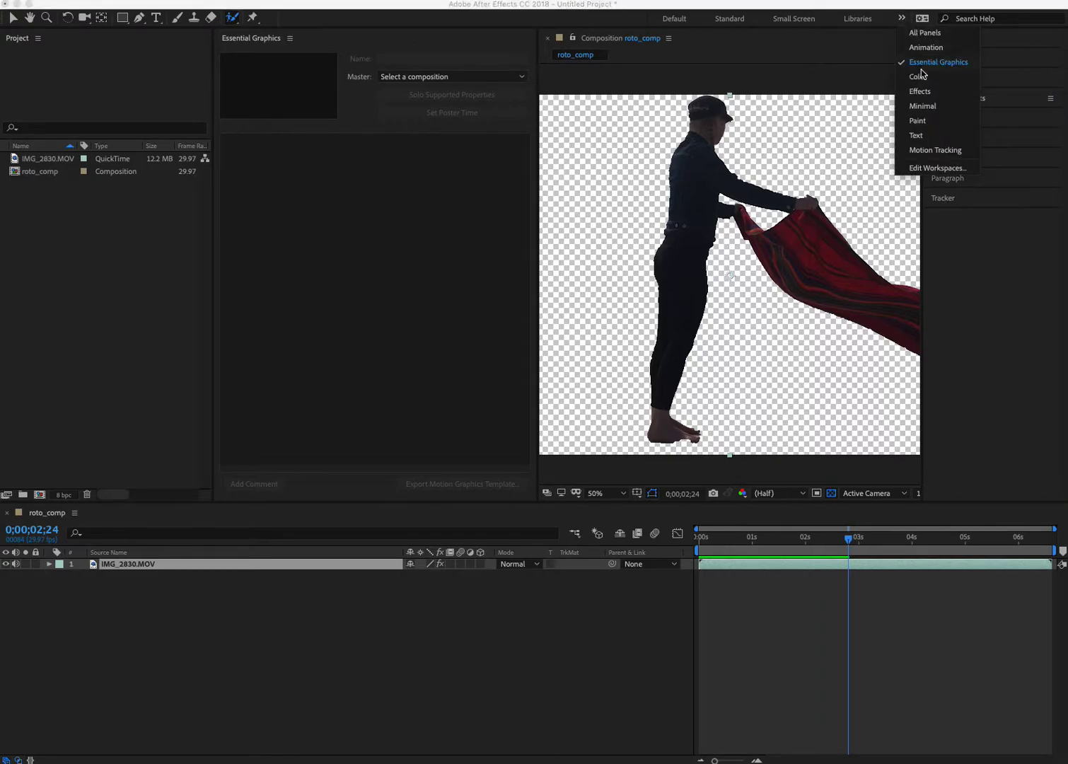
pyautogui.click(918, 121)
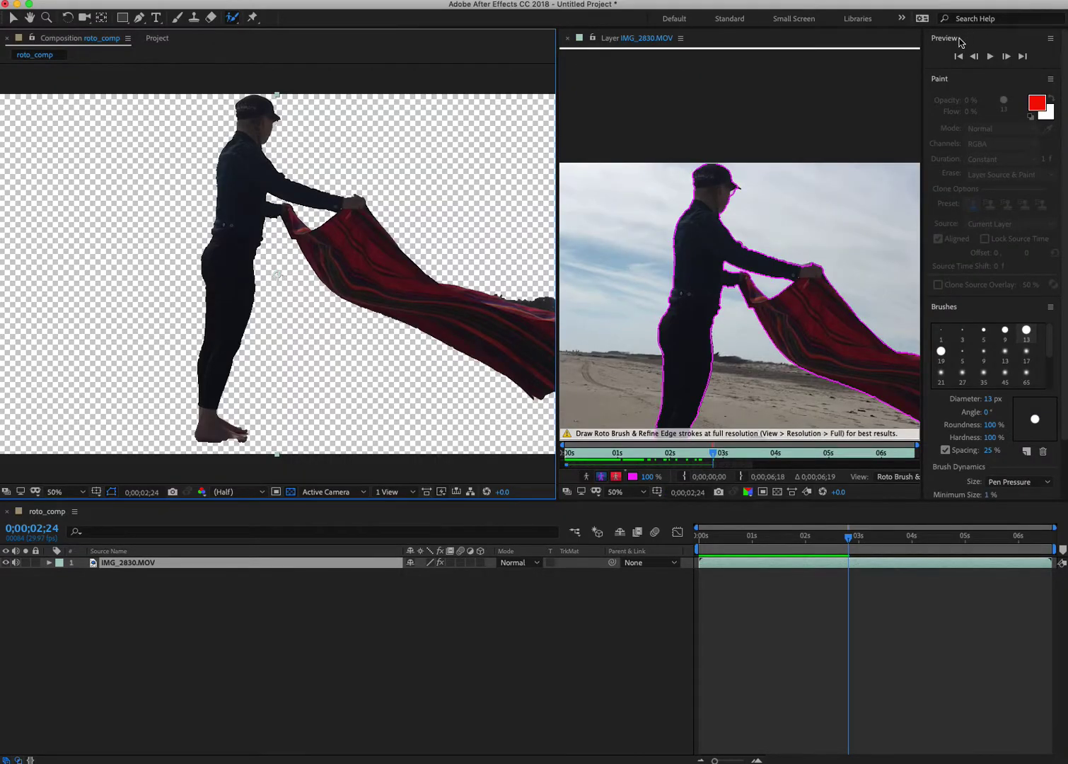
pyautogui.press(',')
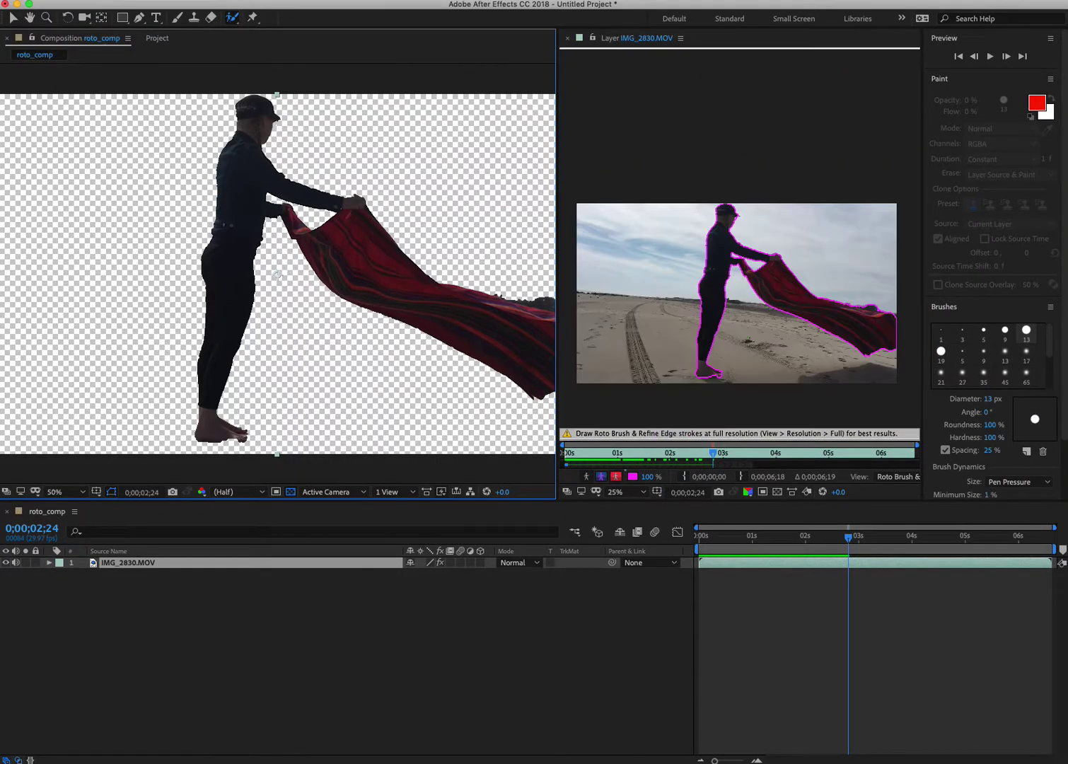
pyautogui.click(901, 19)
pyautogui.click(901, 20)
pyautogui.click(902, 19)
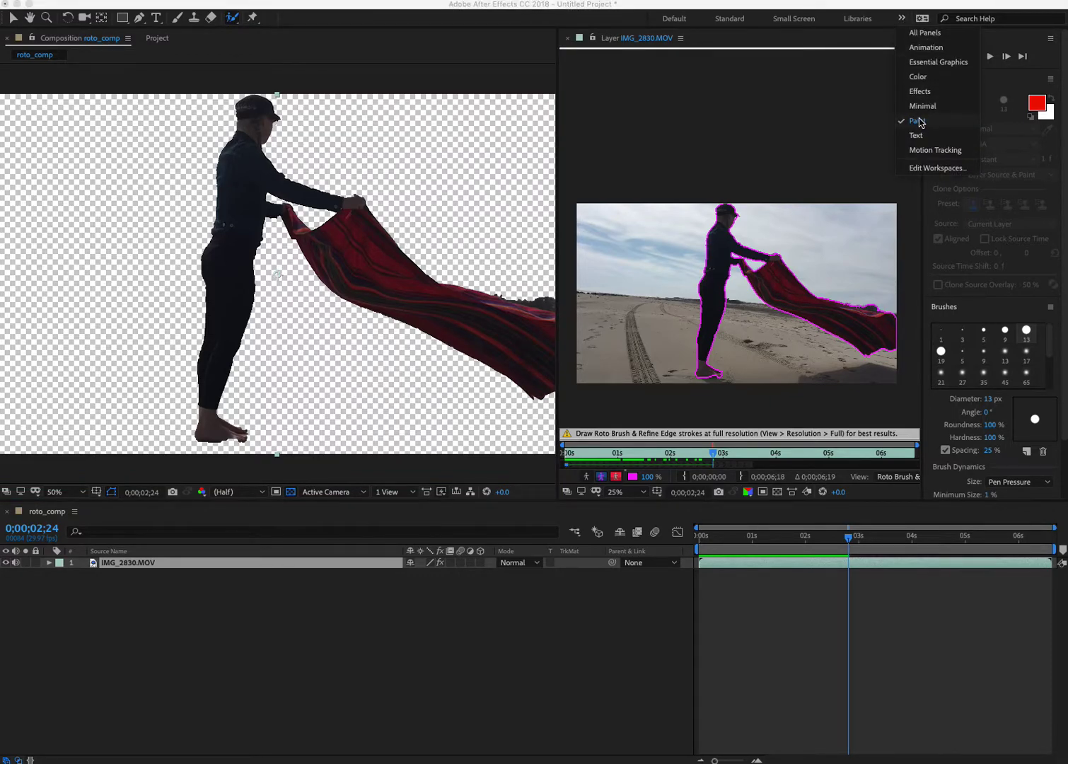
pyautogui.click(902, 21)
pyautogui.click(983, 330)
# - Add the missing underside of the foot near the toes to the Roto Brush selection at 0;00;02;24
pyautogui.press('.')
pyautogui.press('.')
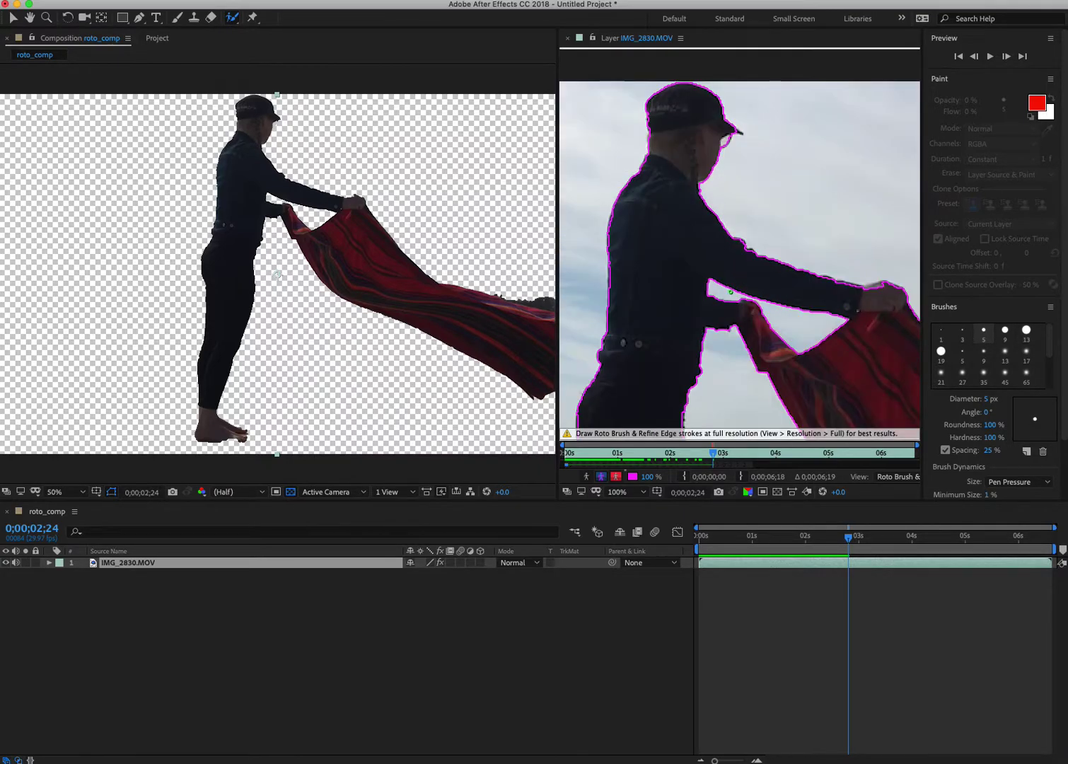
pyautogui.press(',')
pyautogui.press(',')
pyautogui.press(',')
pyautogui.press('.')
pyautogui.press('.')
pyautogui.press('.')
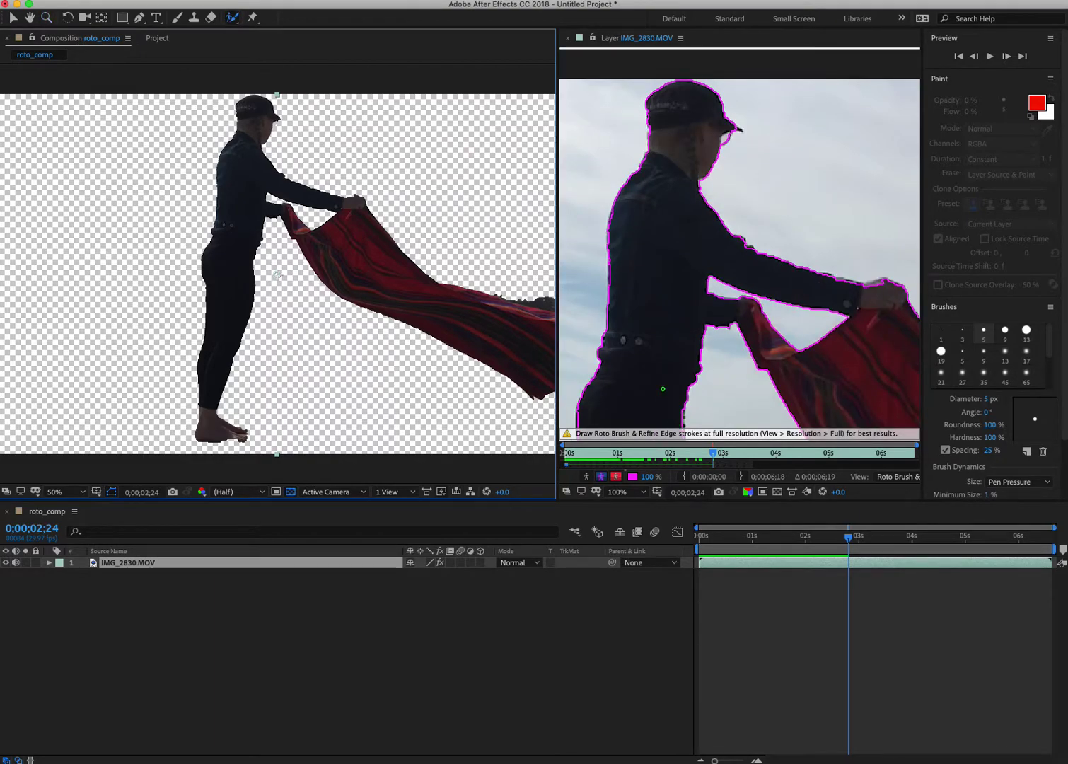
pyautogui.moveTo(661, 394); pyautogui.dragTo(820, 84)
pyautogui.moveTo(829, 287); pyautogui.dragTo(729, 138)
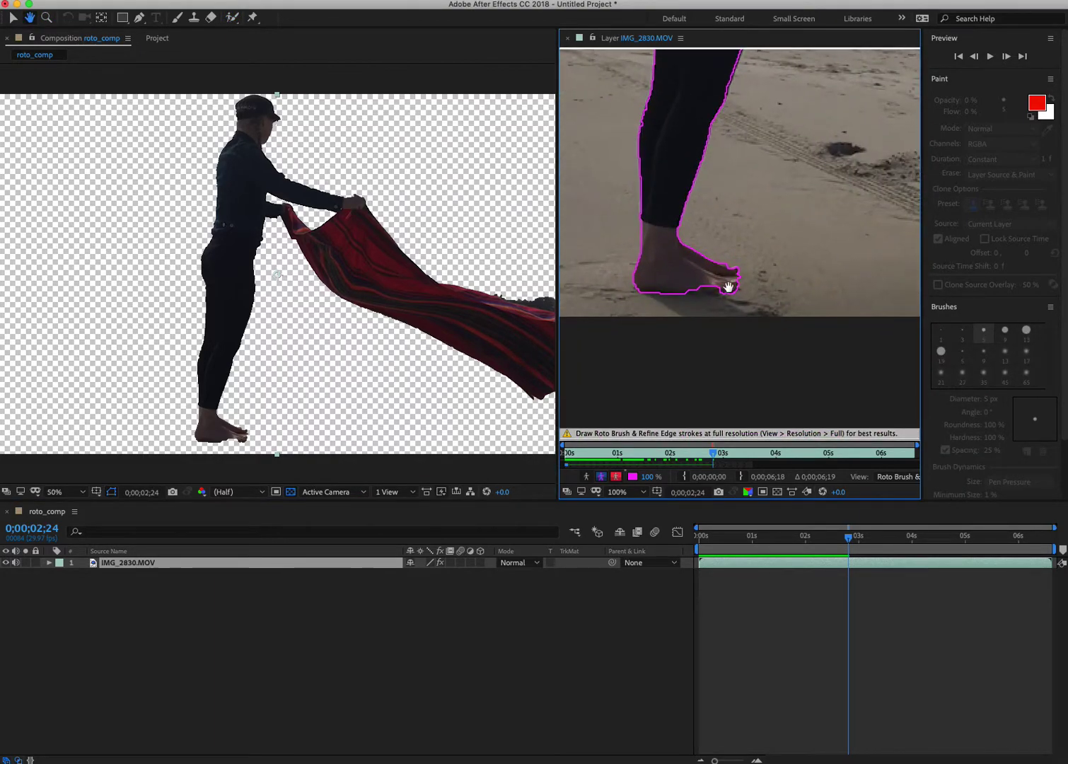
pyautogui.click(232, 17)
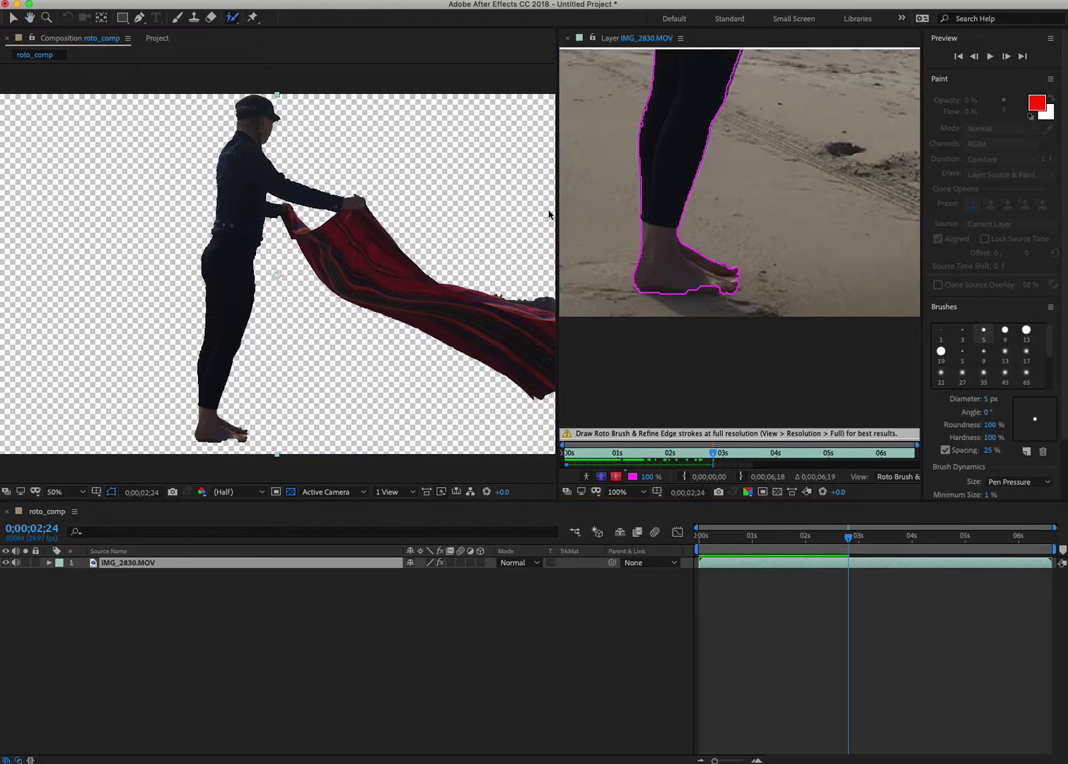
pyautogui.click(714, 290)
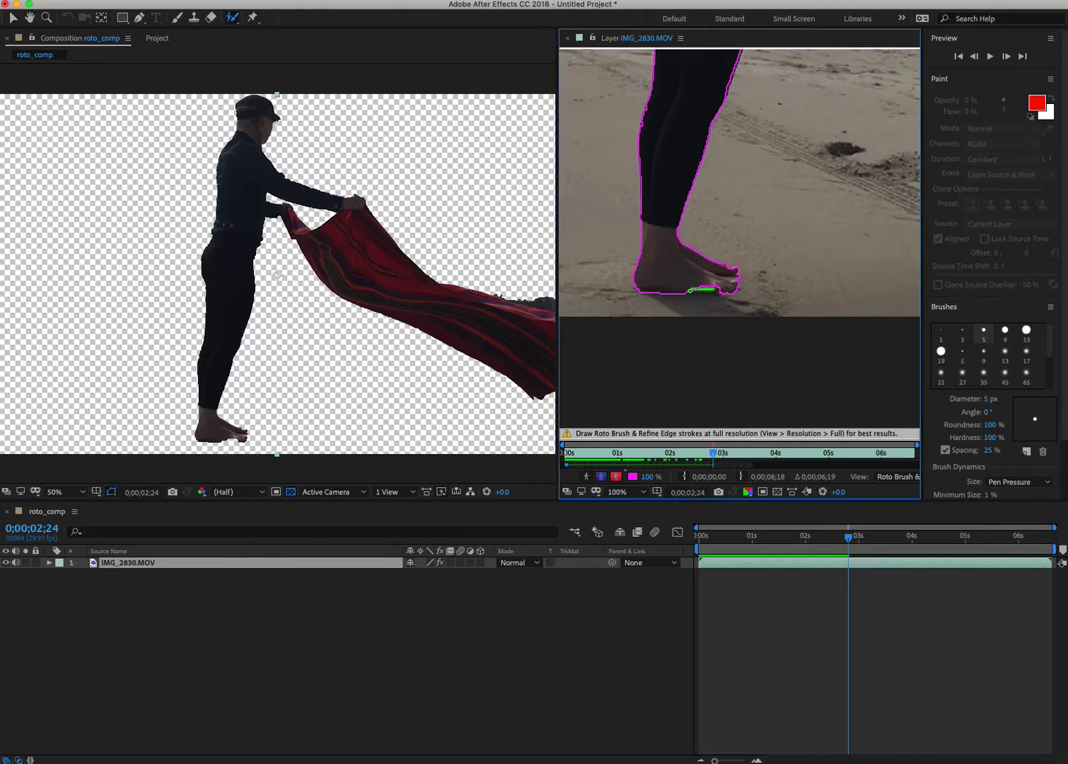
pyautogui.scroll(-4, 716, 268)
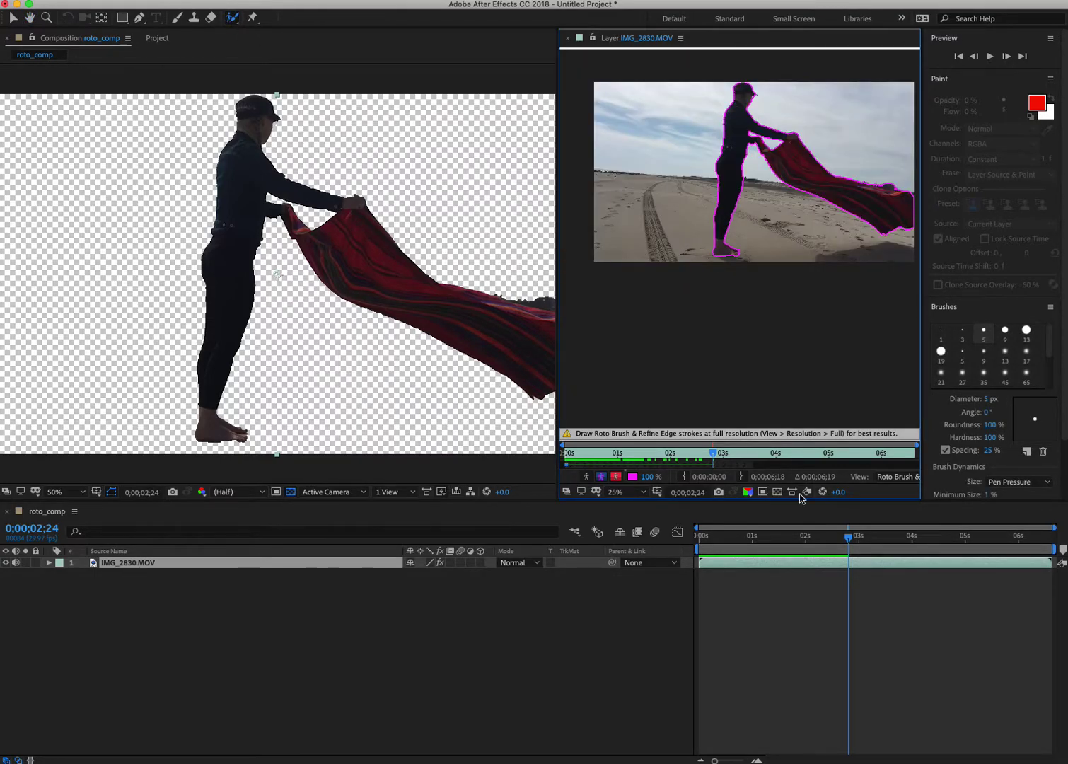
# - Reveal the Roto Brush & Refine Edge properties of the IMG_2830.MOV layer and return to 0;00;00;00
pyautogui.click(49, 563)
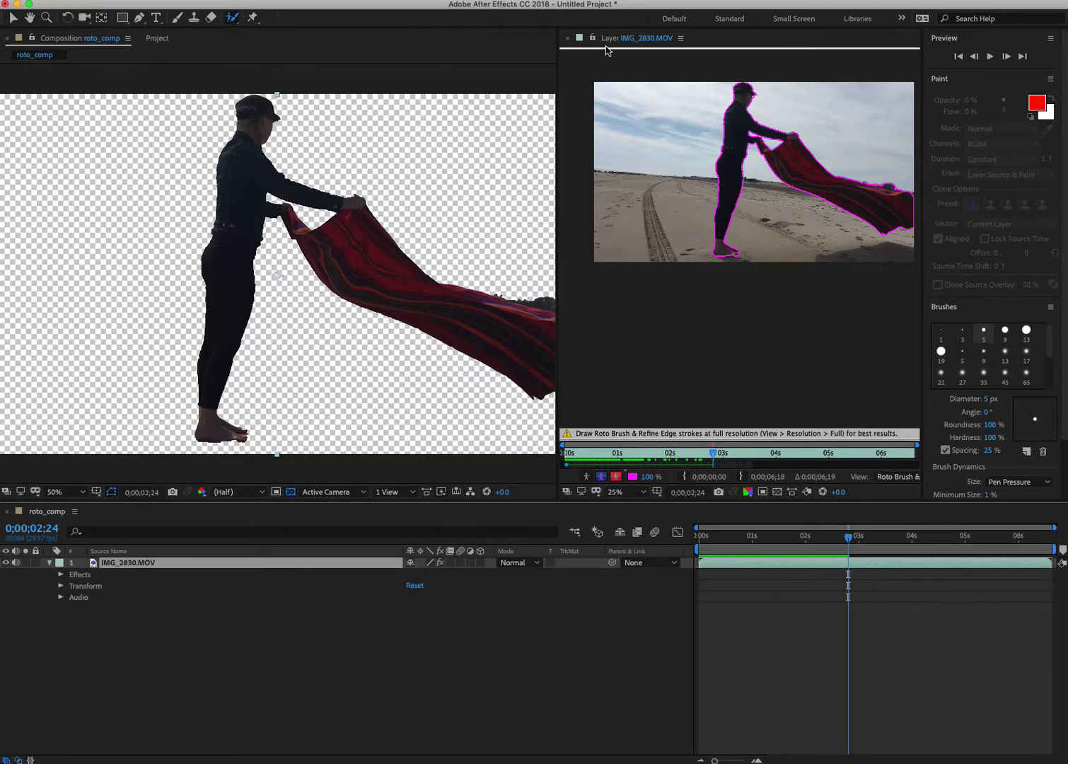
pyautogui.click(76, 39)
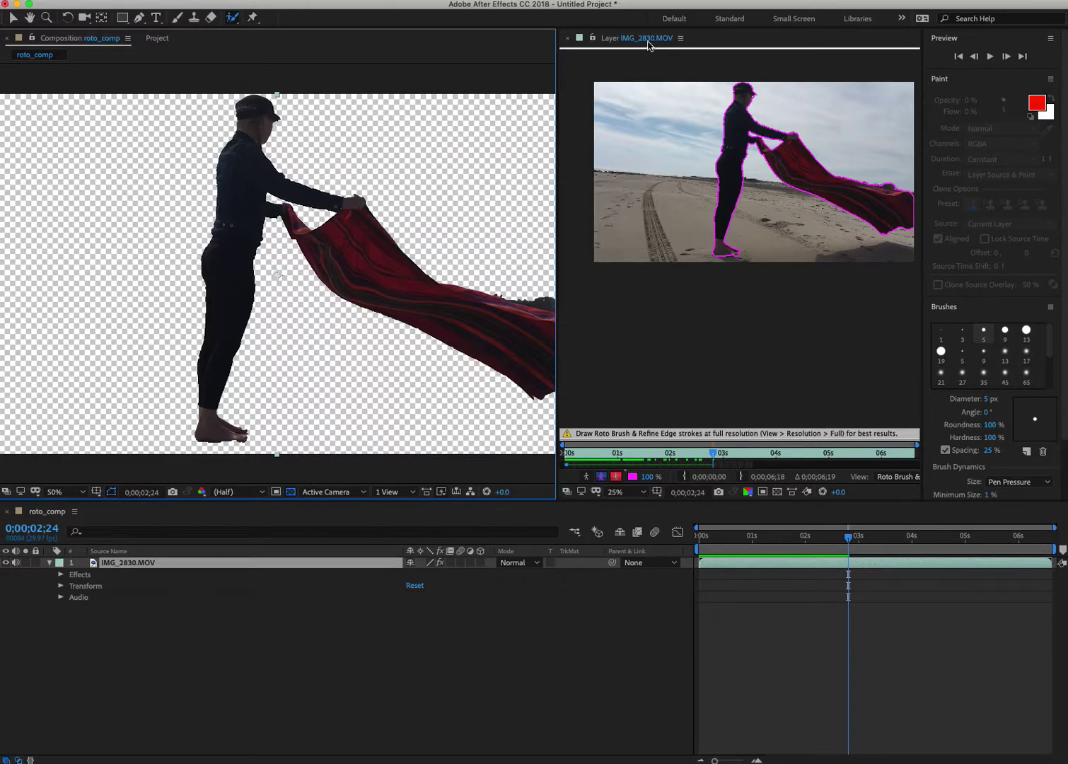
pyautogui.click(61, 575)
pyautogui.click(72, 587)
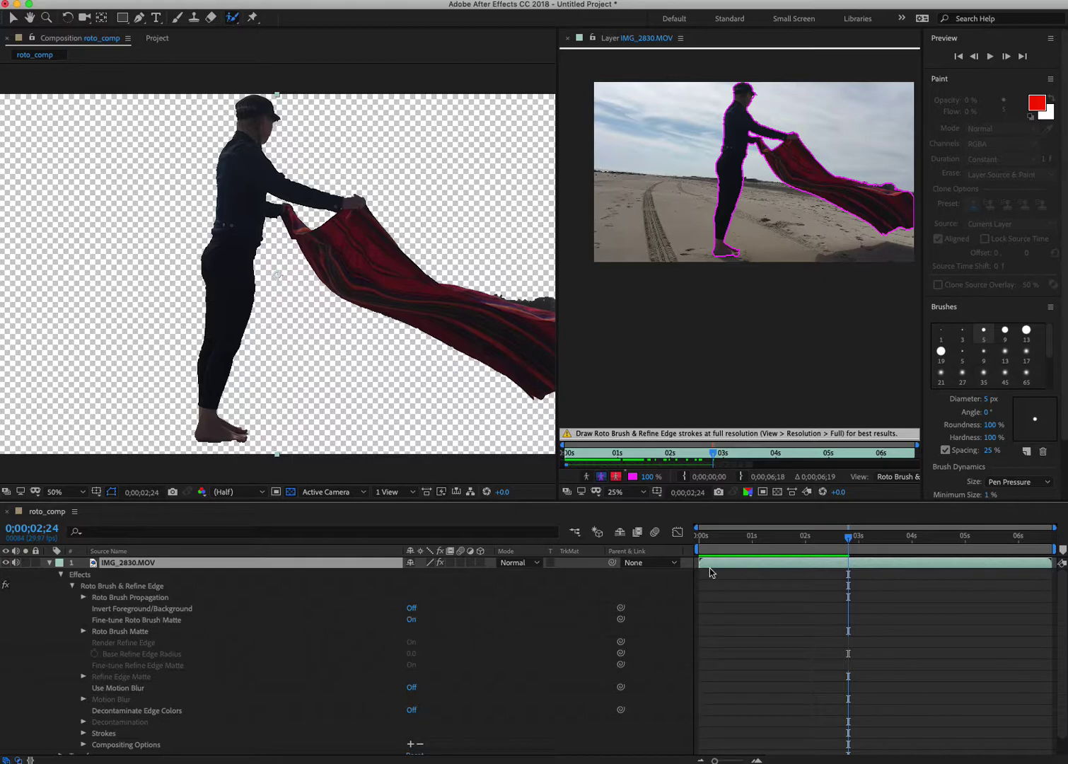
pyautogui.moveTo(848, 539); pyautogui.dragTo(641, 559)
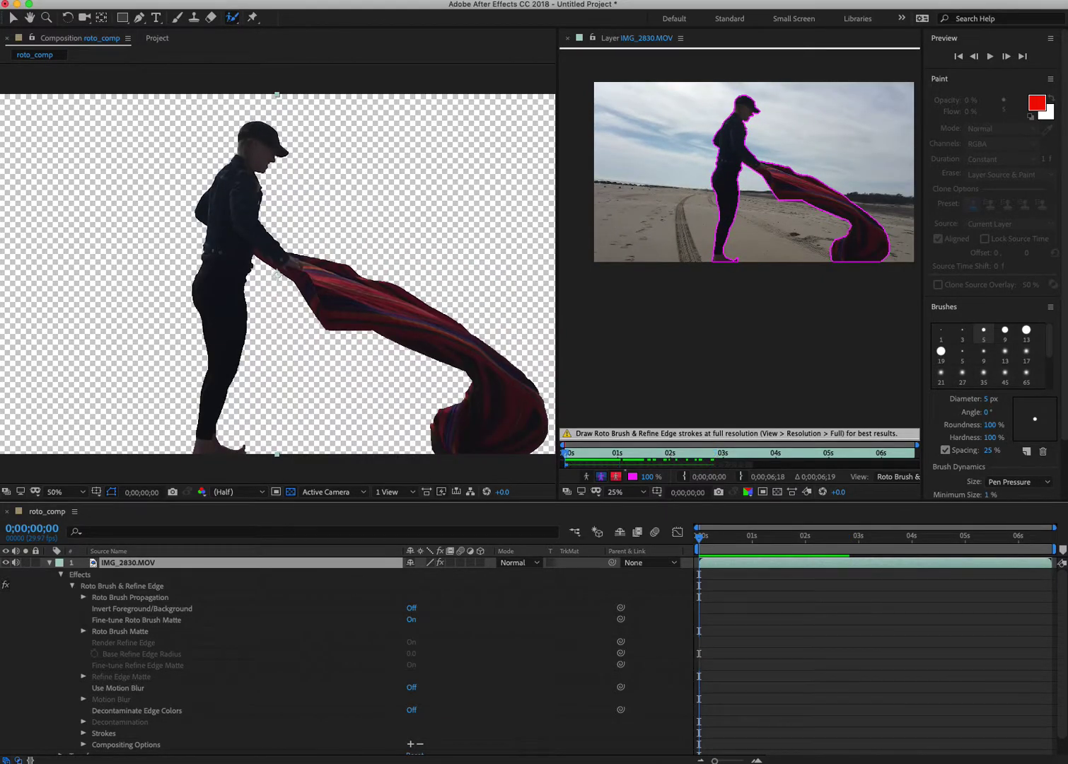
# - Turn on Invert Foreground/Background for the Roto Brush effect and preview the inverted cutout through 0;00;03;00
pyautogui.click(410, 611)
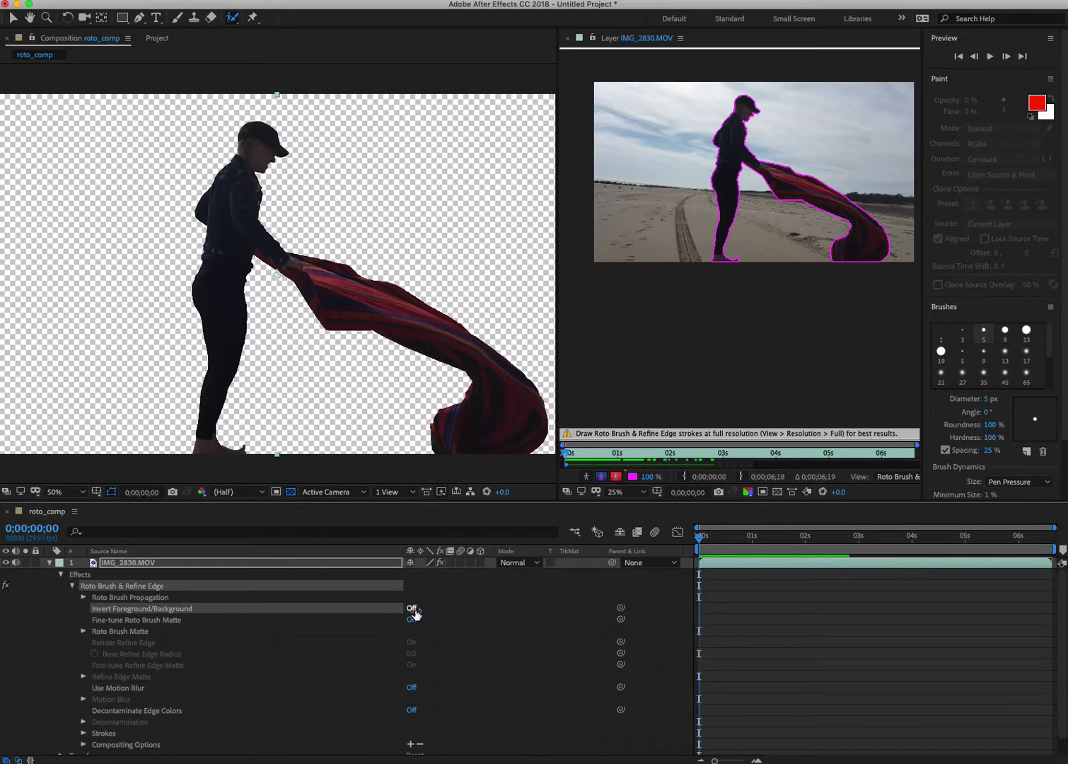
pyautogui.click(412, 609)
pyautogui.click(411, 611)
pyautogui.click(411, 609)
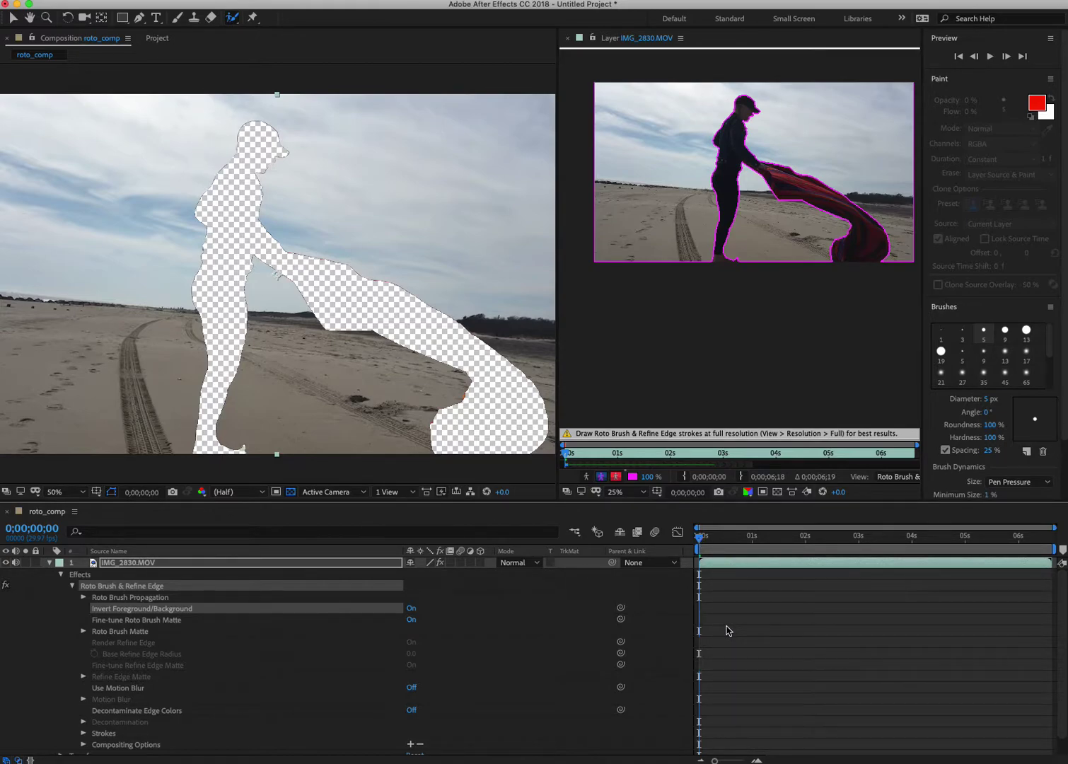
pyautogui.press('space')
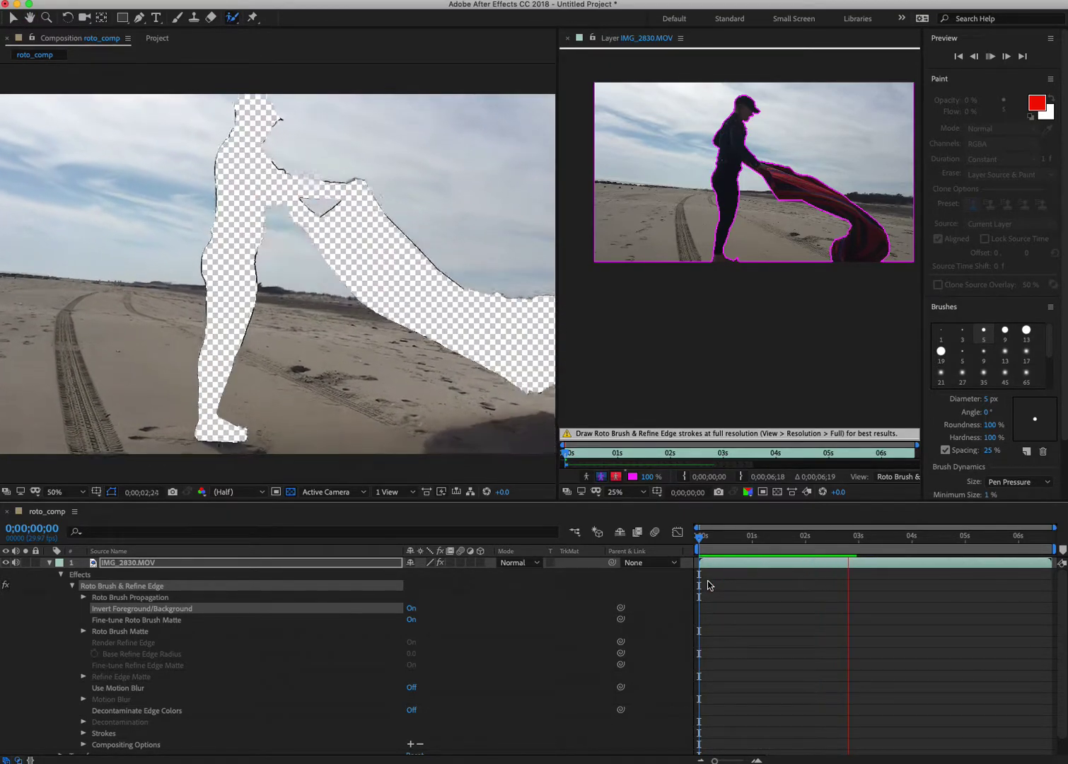
pyautogui.press('space')
# - Set the Roto Brush Matte's Feather to 11.1 and its Shift Edge to -100%
pyautogui.scroll(-1, 221, 686)
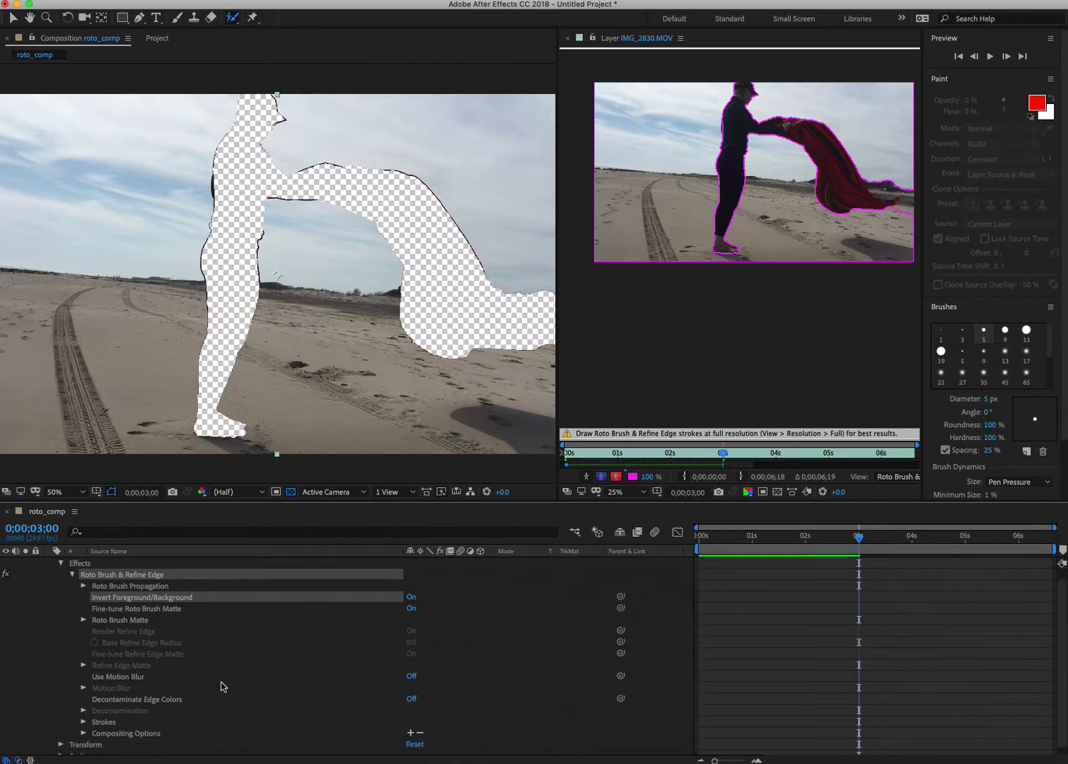
pyautogui.scroll(1, 148, 693)
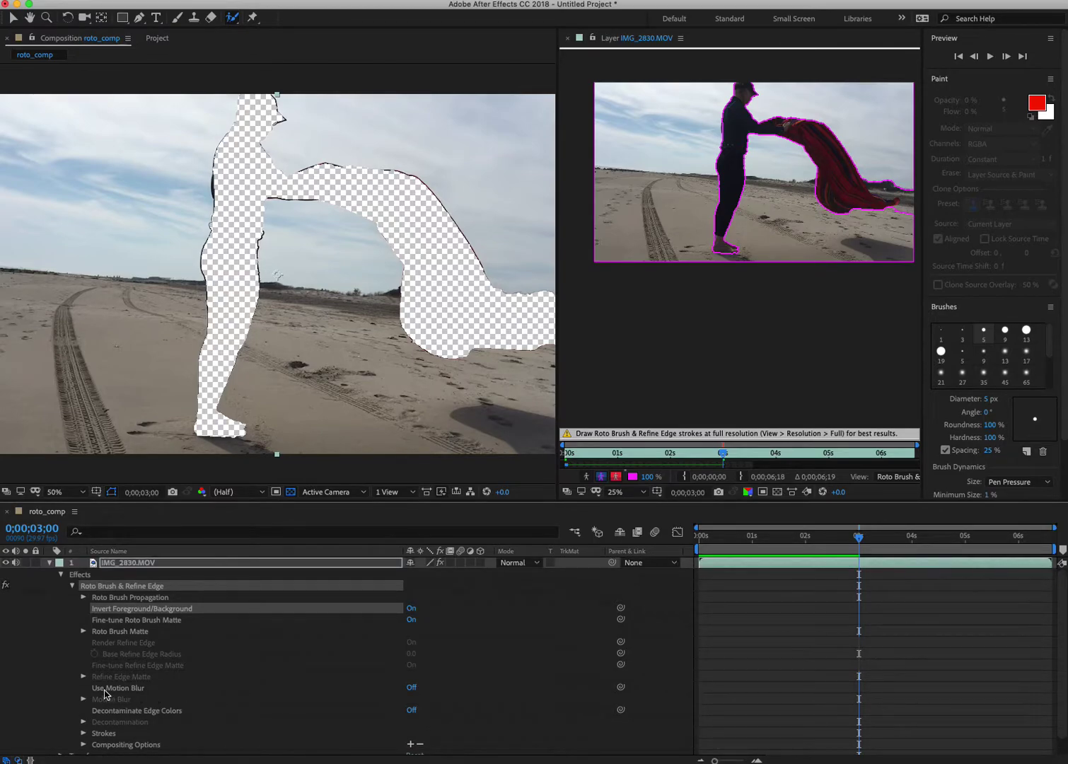
pyautogui.click(84, 631)
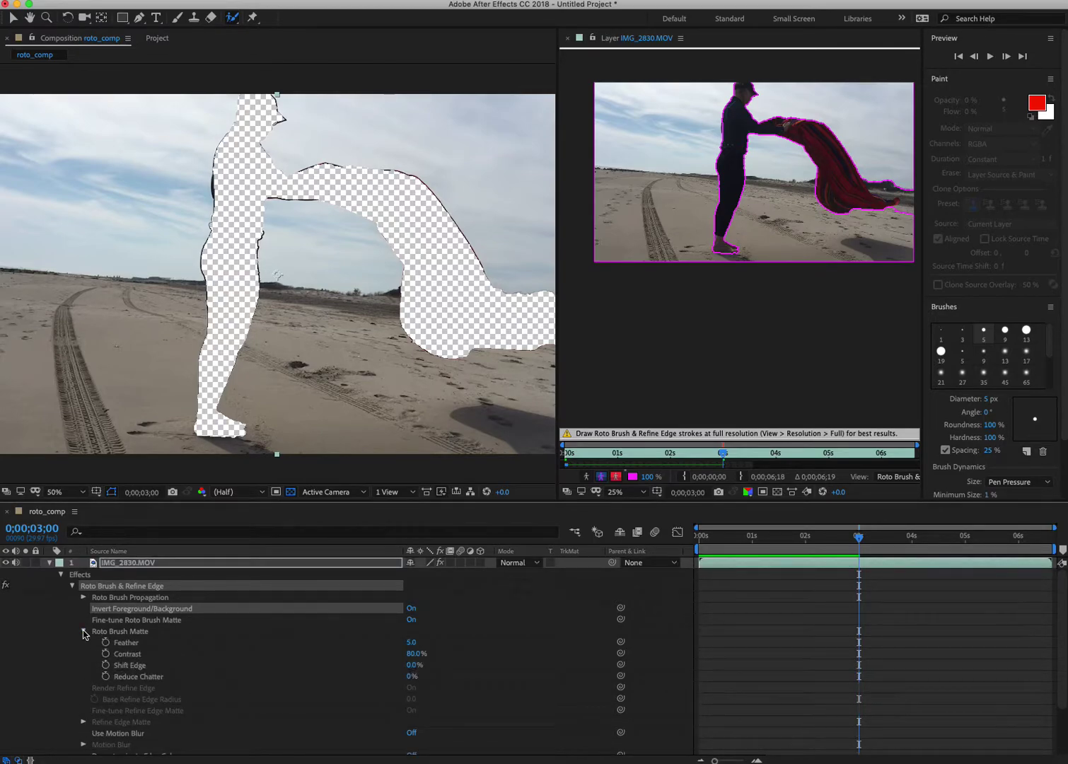
pyautogui.moveTo(410, 642); pyautogui.dragTo(445, 646)
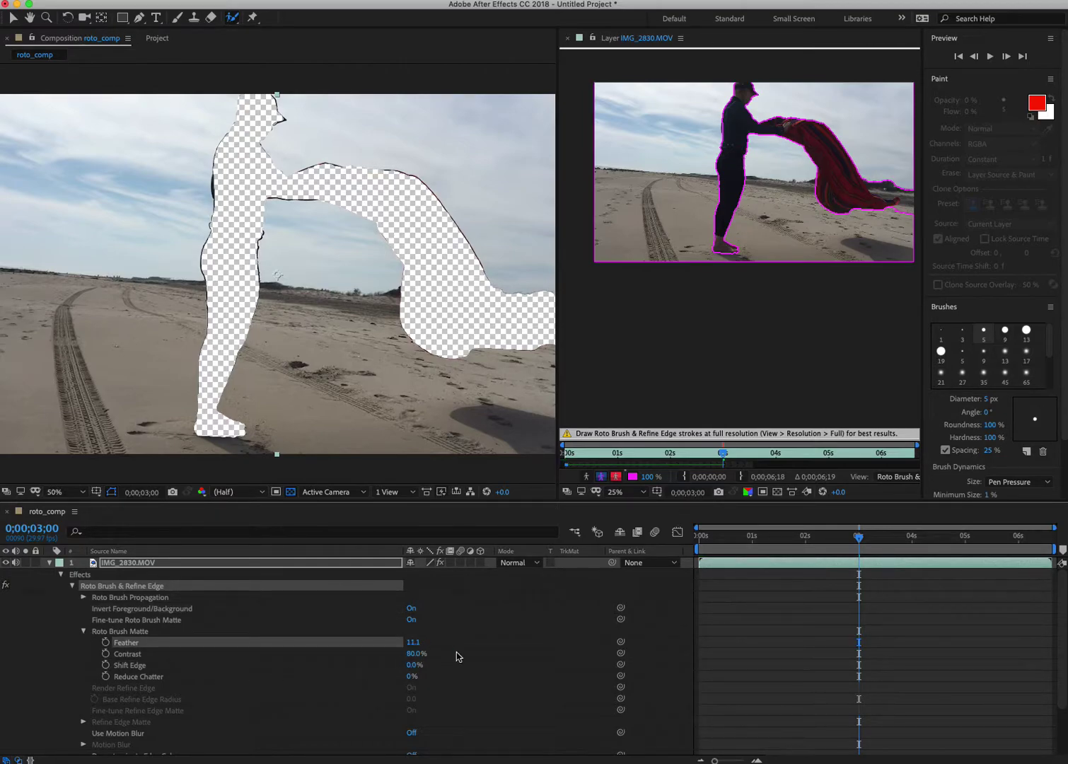
pyautogui.moveTo(412, 665); pyautogui.dragTo(265, 679)
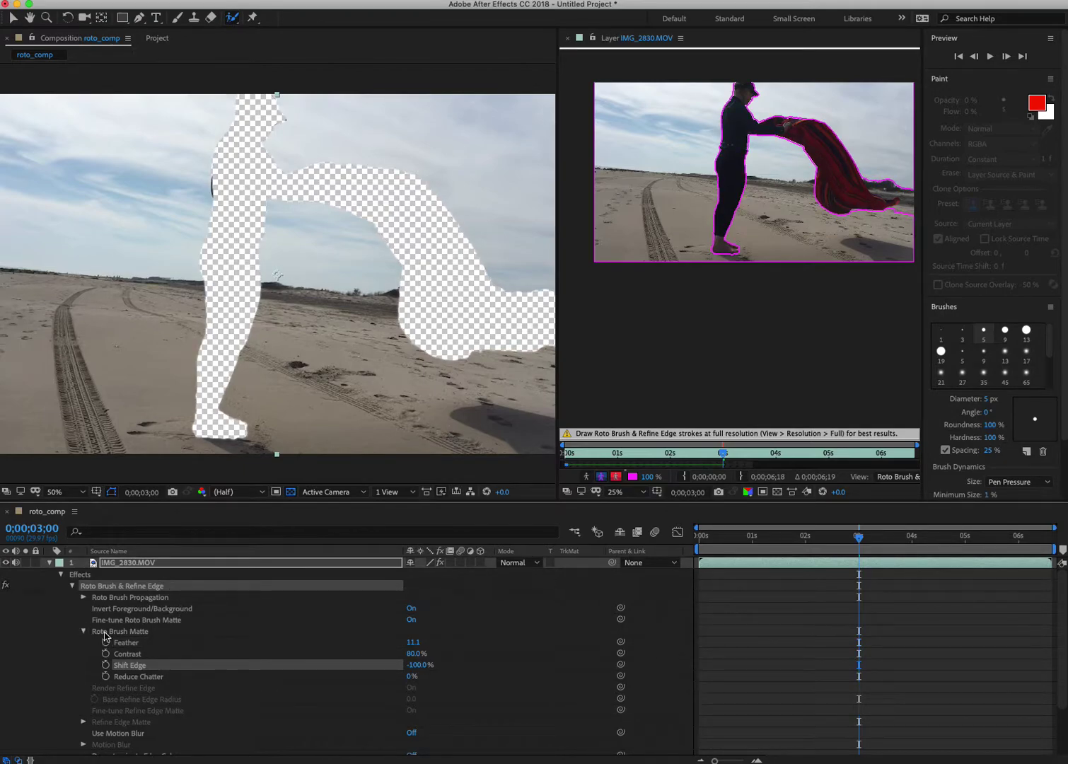
# - Preview the adjusted cutout from 0;00;00;00 and move the current time to 0;00;01;14
pyautogui.scroll(-1, 184, 672)
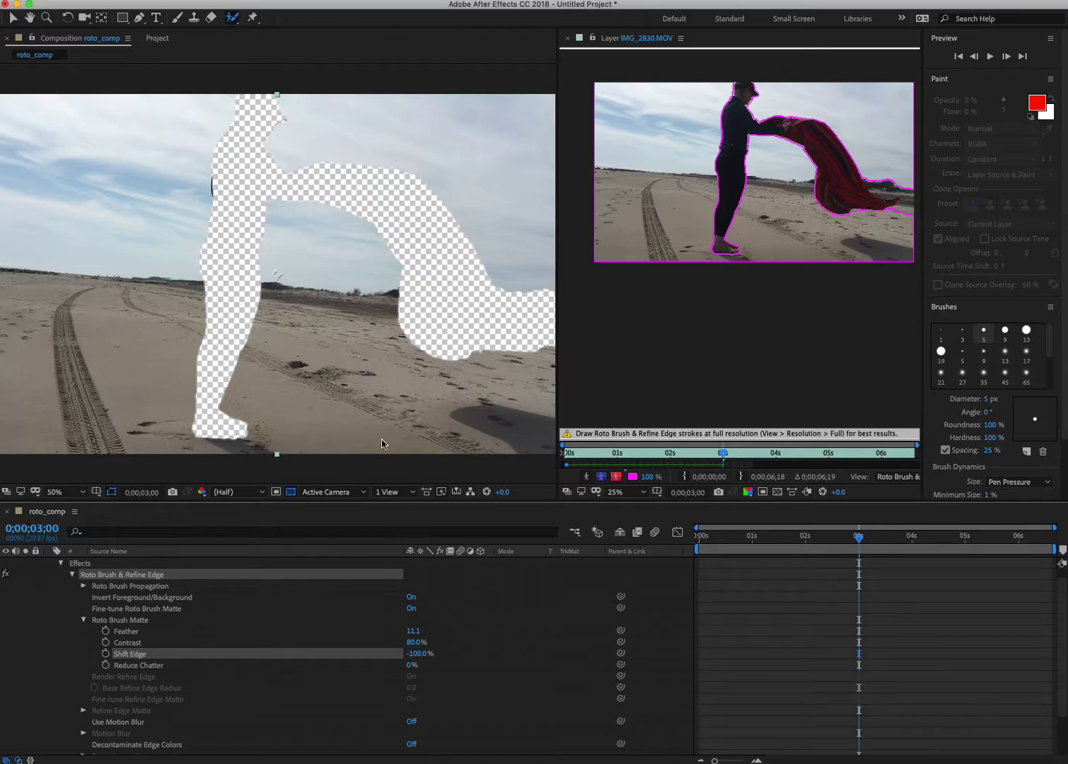
pyautogui.moveTo(869, 542); pyautogui.dragTo(687, 547)
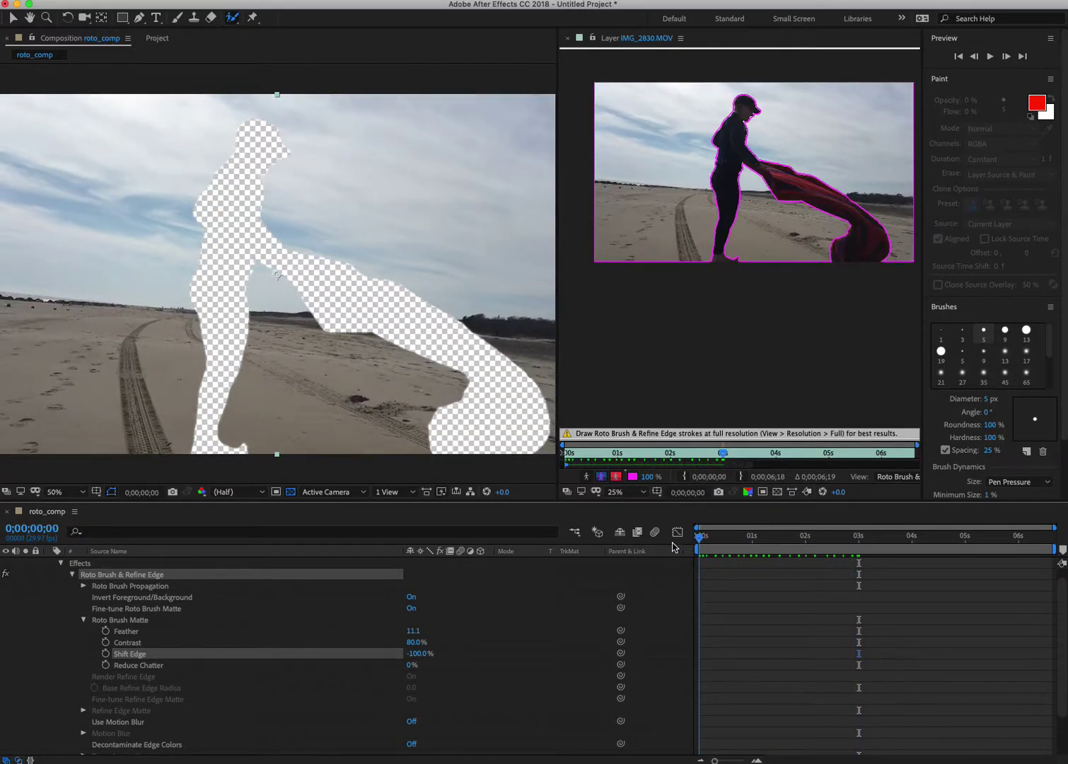
pyautogui.press('space')
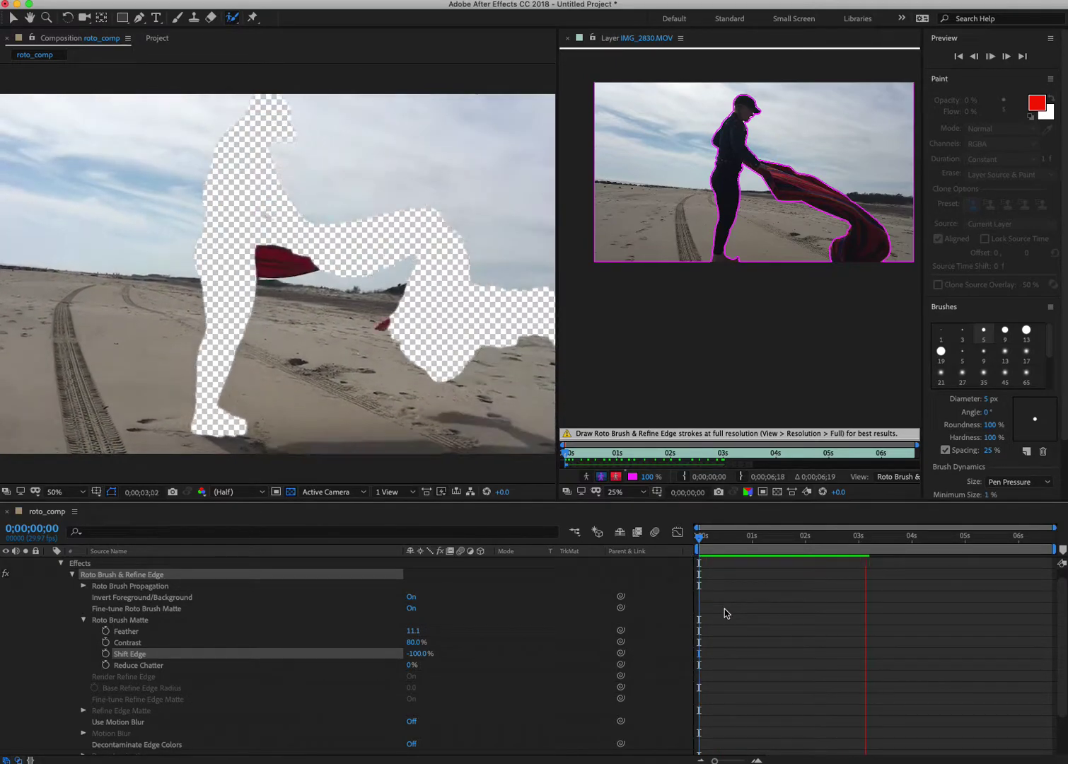
pyautogui.press('space')
pyautogui.moveTo(884, 544); pyautogui.dragTo(776, 544)
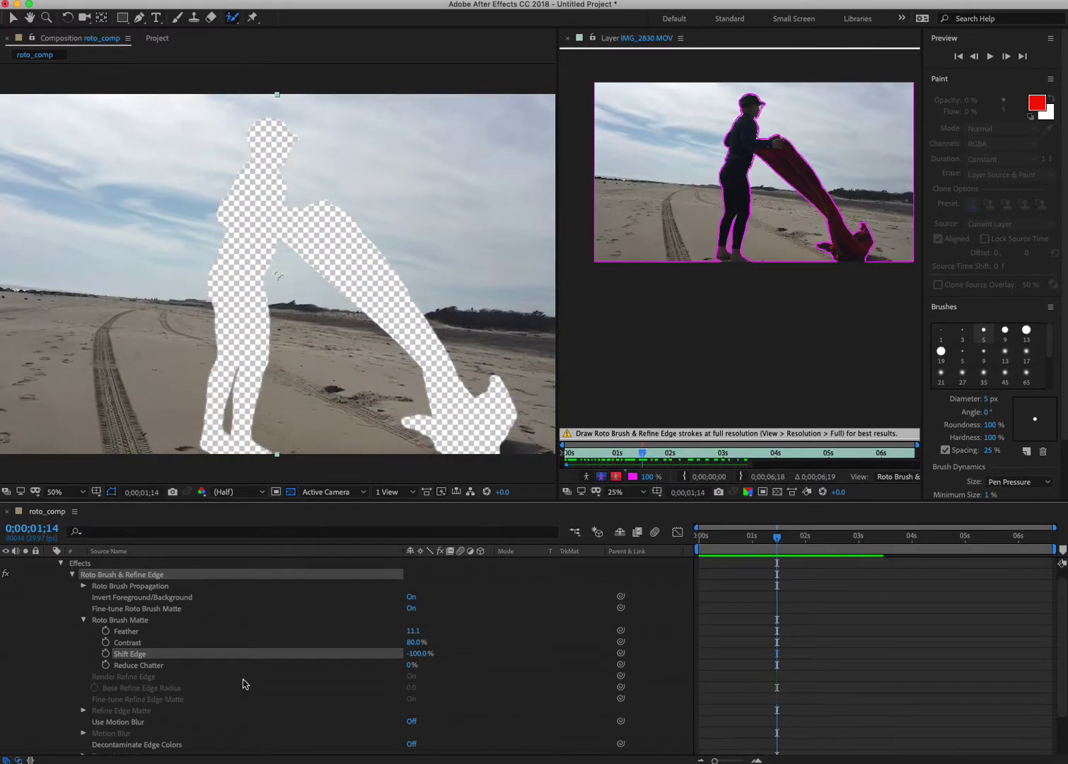
# - Collapse the IMG_2830.MOV properties and add R0010358_er.MP4 from the Desktop to roto_comp beneath that layer
pyautogui.click(60, 564)
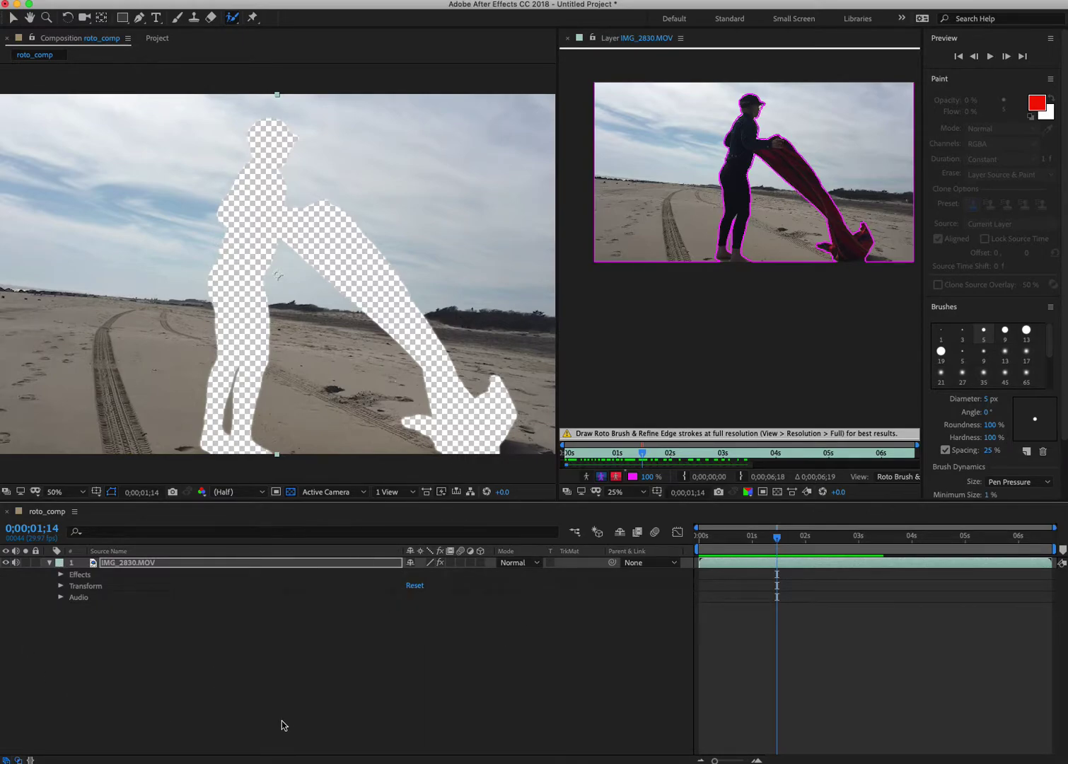
pyautogui.click(48, 562)
pyautogui.click(21, 747)
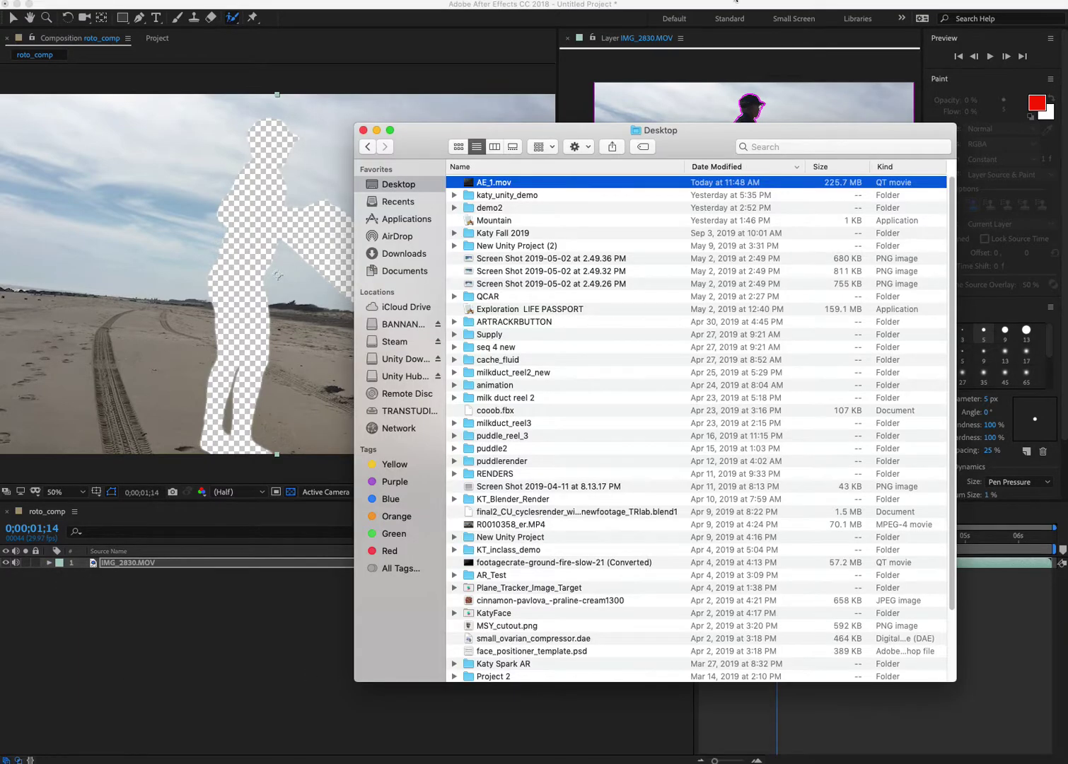
pyautogui.moveTo(522, 524); pyautogui.dragTo(228, 623)
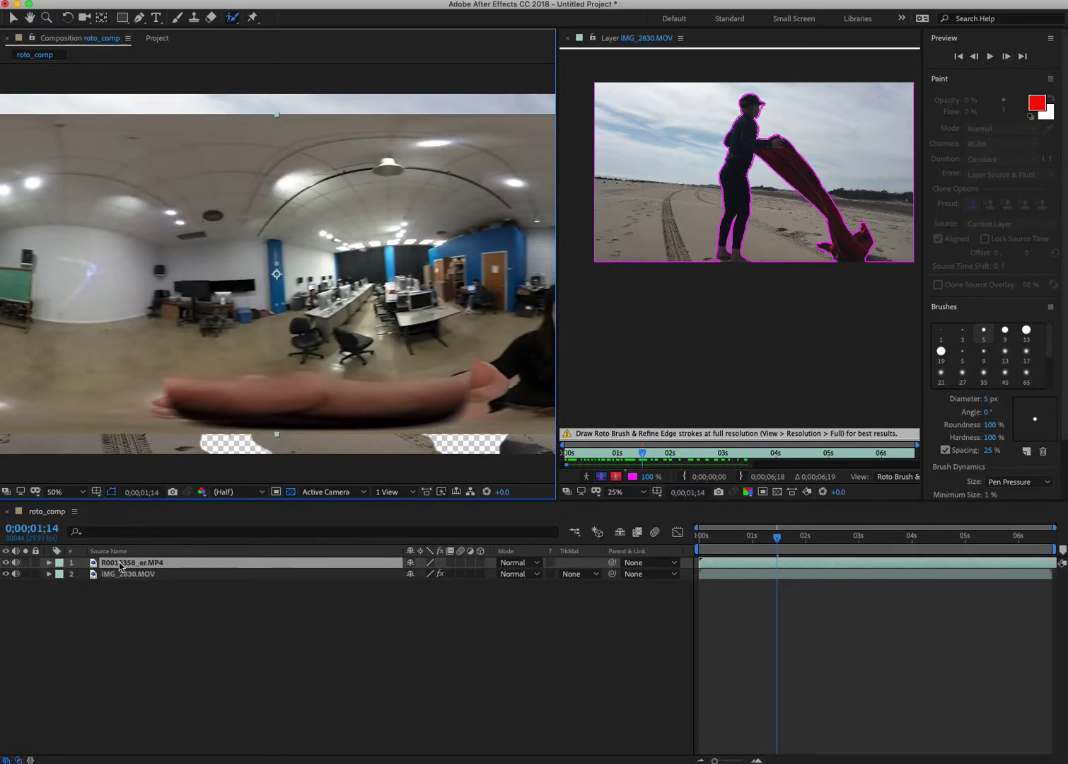
pyautogui.moveTo(112, 582); pyautogui.dragTo(113, 582)
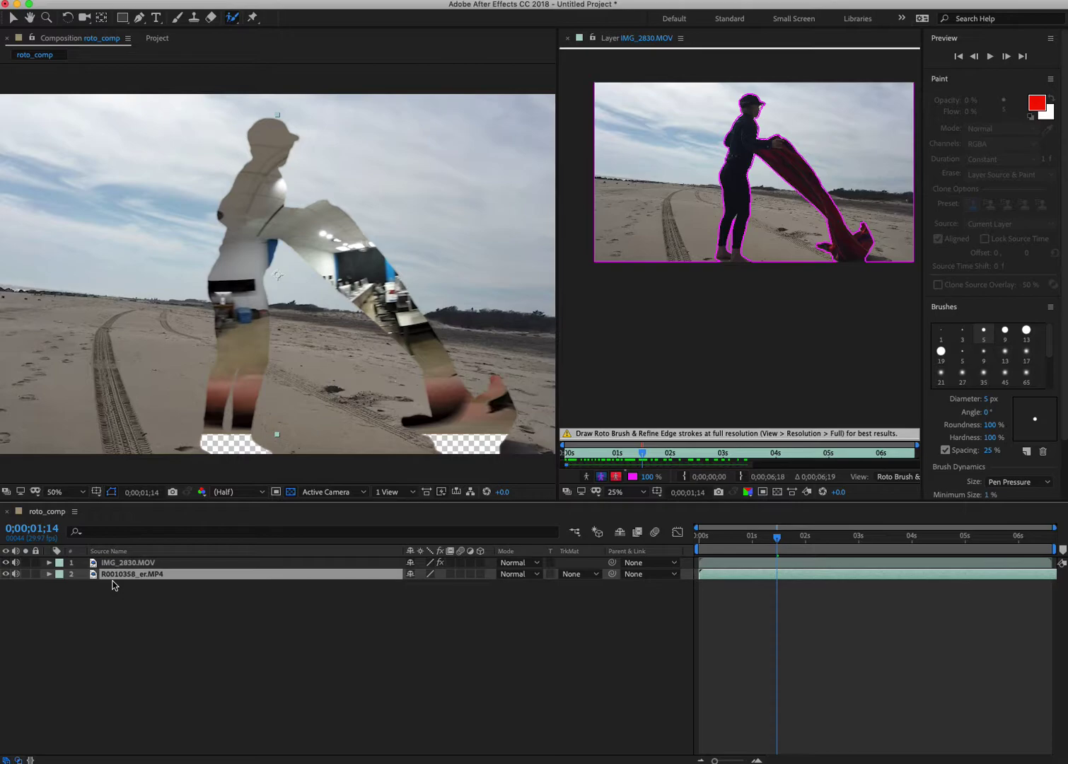
# - Try shifting the R0010358_er.MP4 footage slightly down and to the right behind the cutout, and delete that layer
pyautogui.click(356, 285)
pyautogui.click(716, 450)
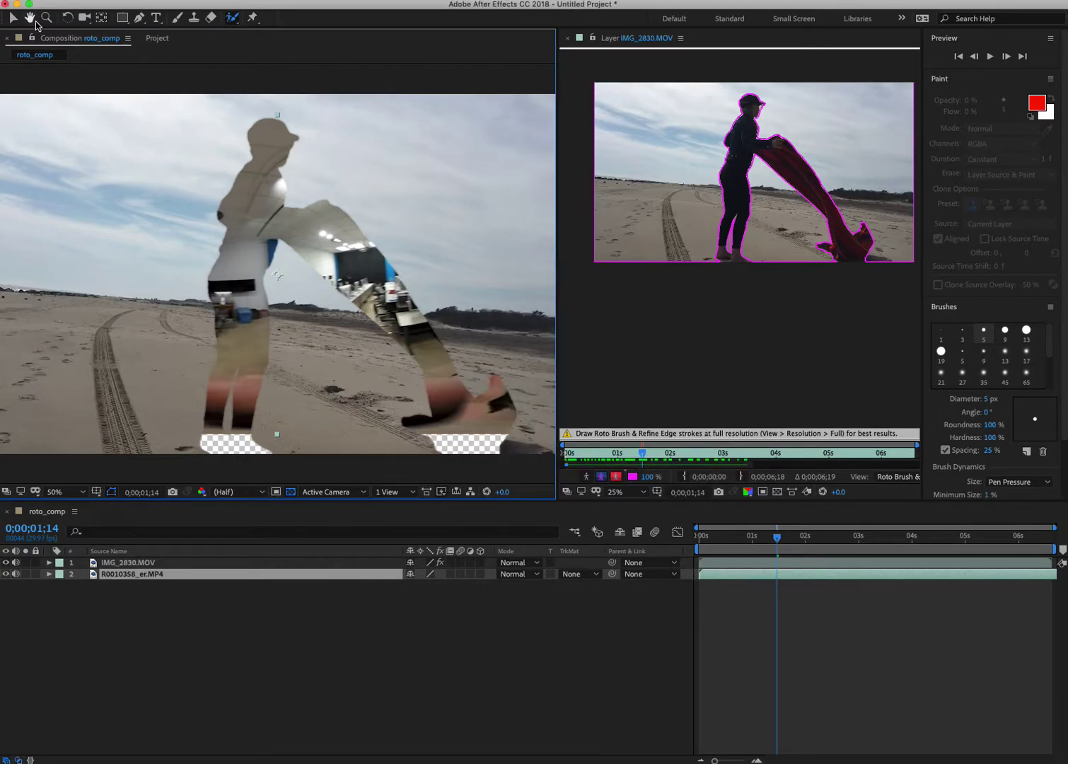
pyautogui.click(14, 17)
pyautogui.moveTo(320, 261)
pyautogui.mouseDown()
pyautogui.moveTo(326, 282)
pyautogui.moveTo(334, 266)
pyautogui.mouseUp()
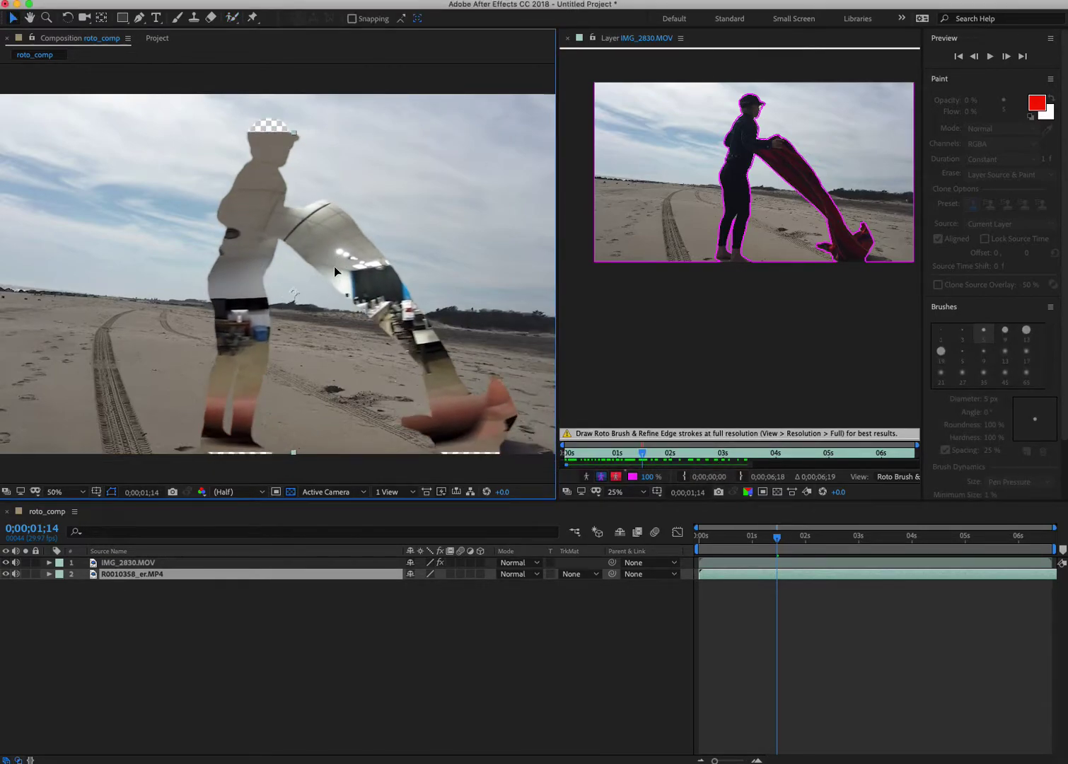
pyautogui.press('Delete')
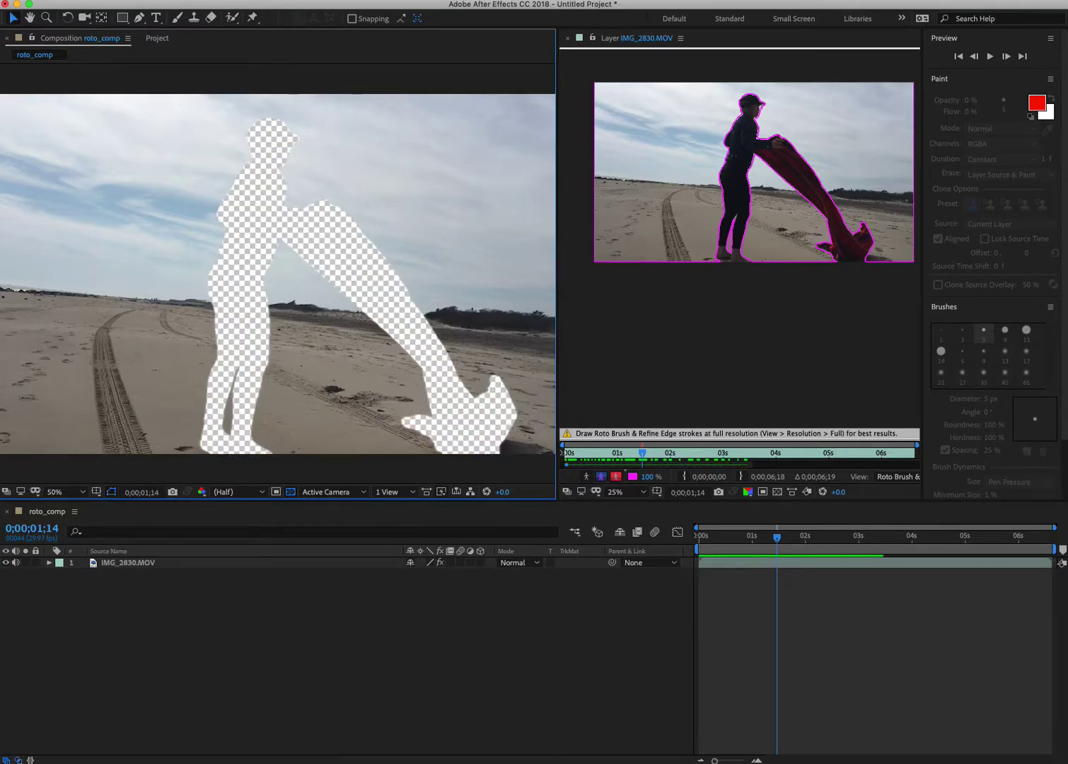
# - Add the roto_comp composition to the Render Queue
pyautogui.click(105, 0)
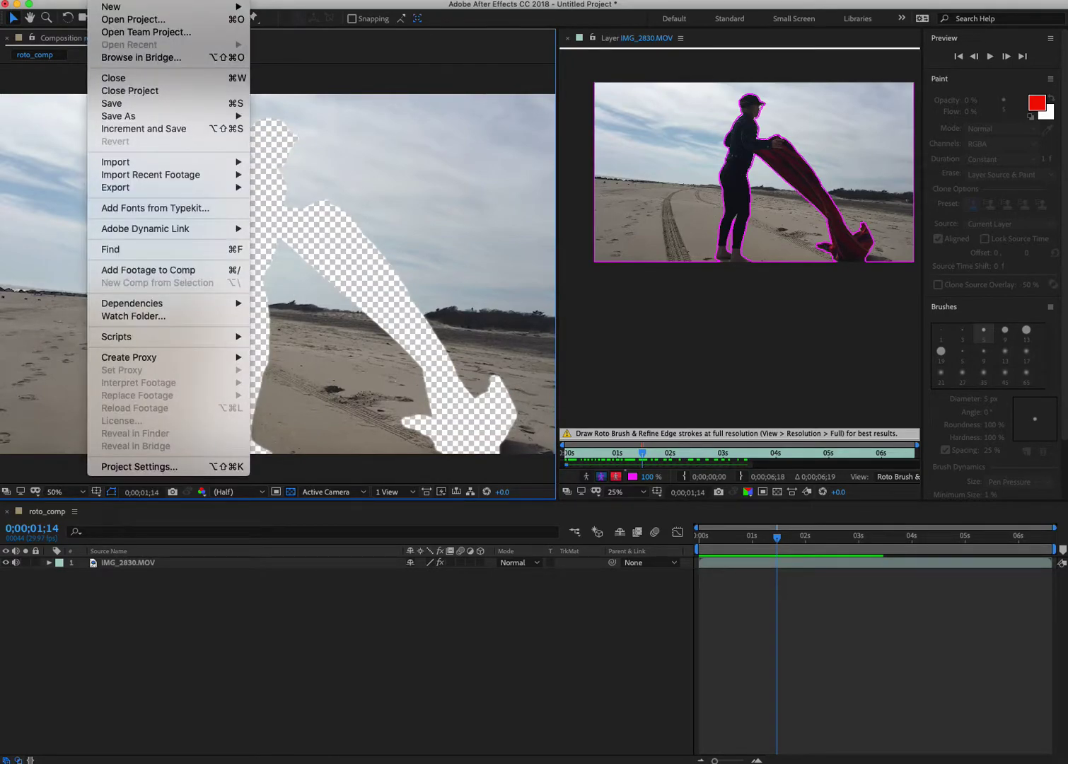
pyautogui.moveTo(170, 0)
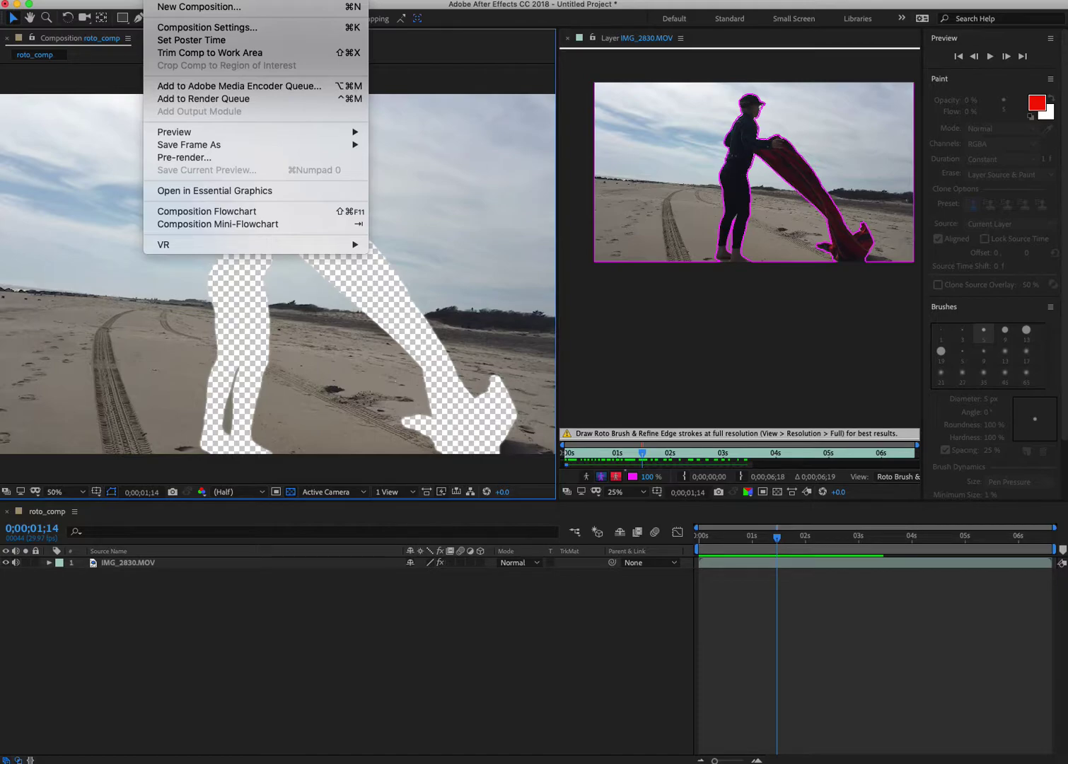
pyautogui.click(203, 98)
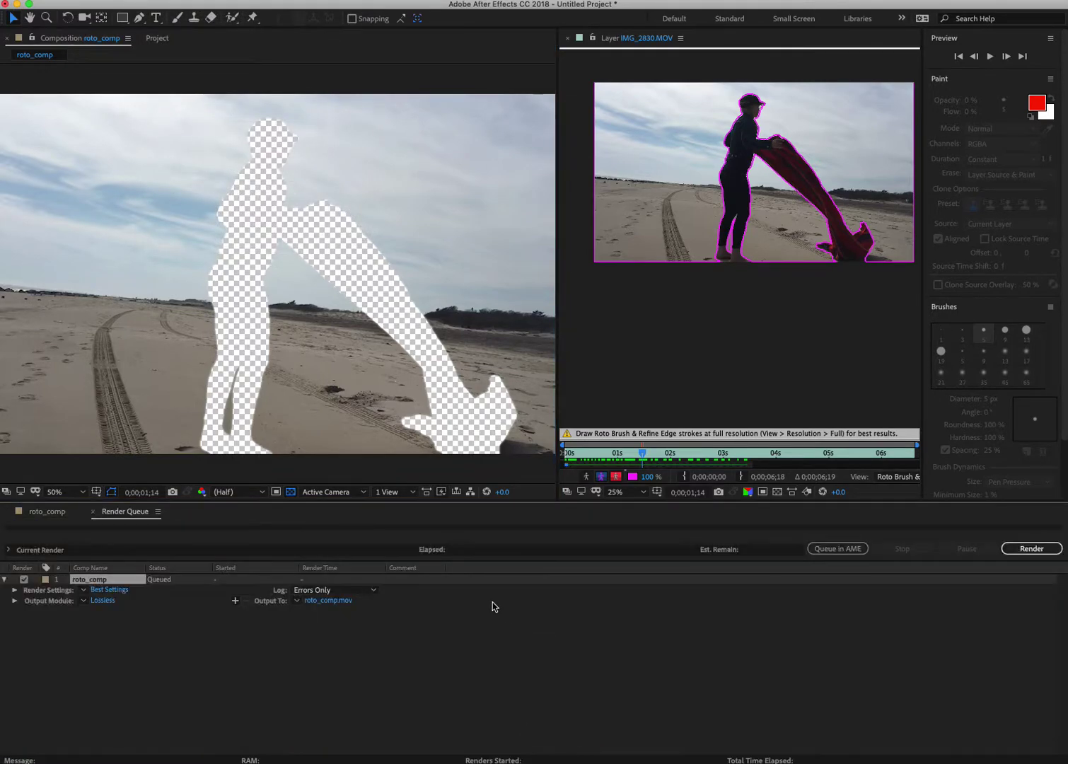
# - Try RGB + Alpha as the video output channels in roto_comp's output module settings and discard the change
pyautogui.click(102, 601)
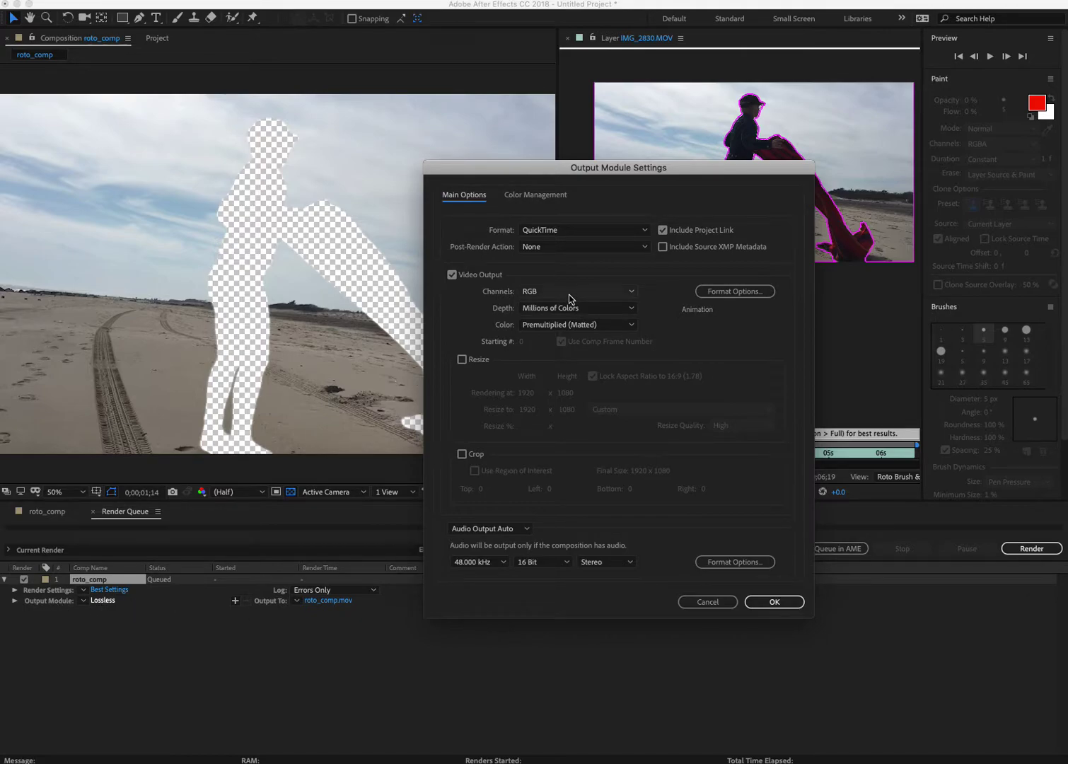
pyautogui.click(631, 291)
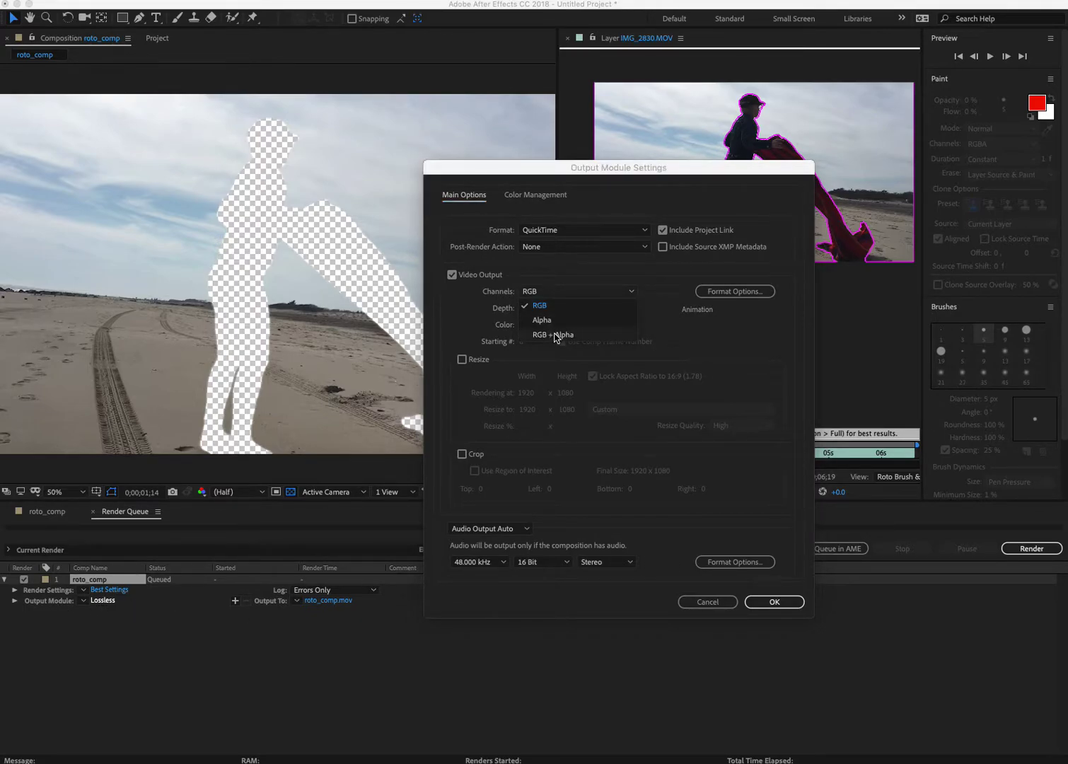
pyautogui.click(559, 335)
pyautogui.click(709, 602)
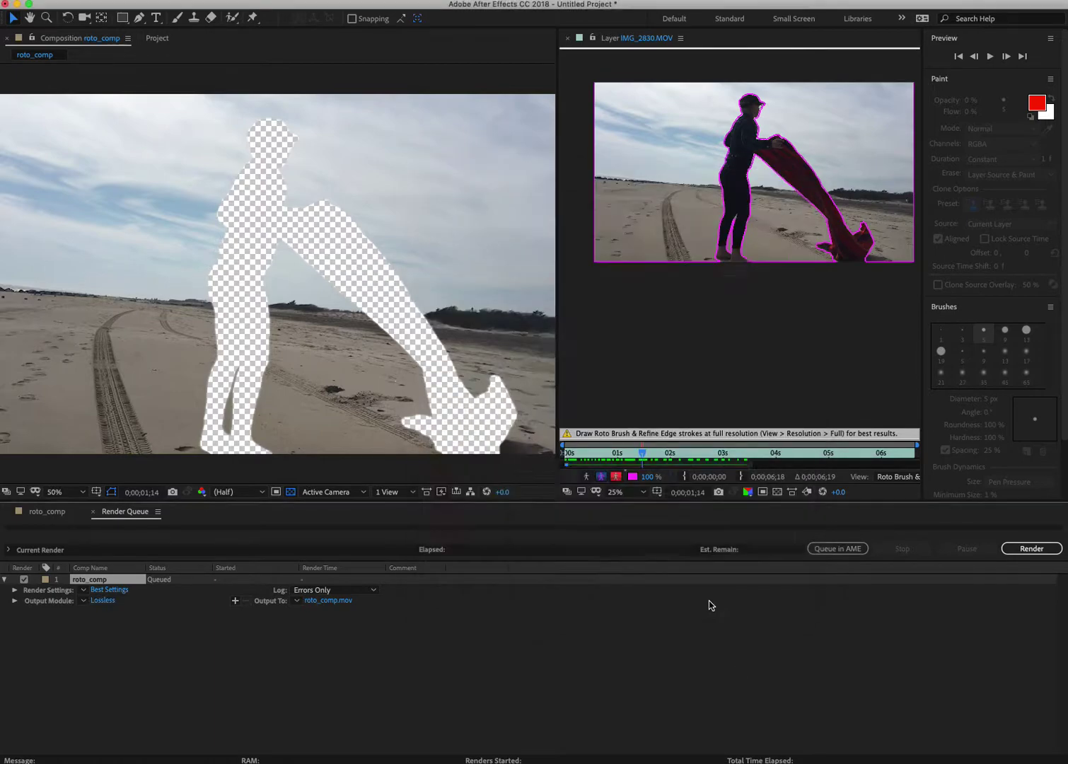